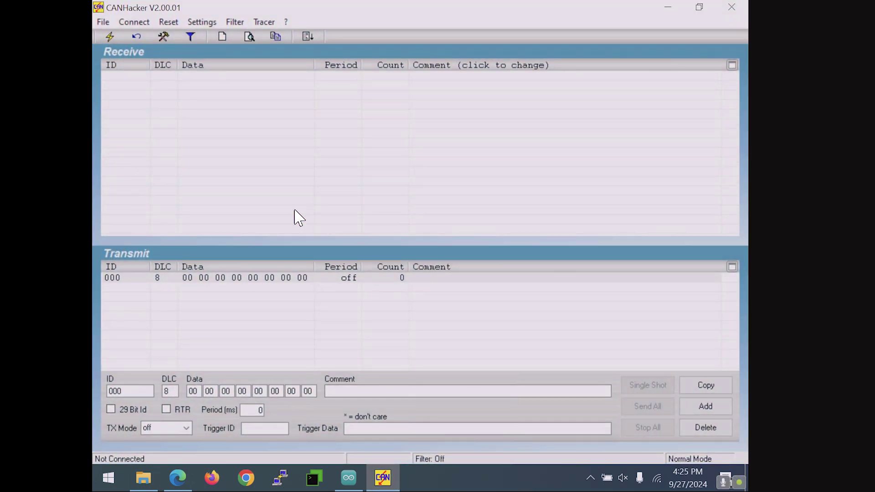
Show CANHacker briefly, and bring up its Mictronics USB-CAN Bus Interface download page in Edge to view the address
click(671, 7)
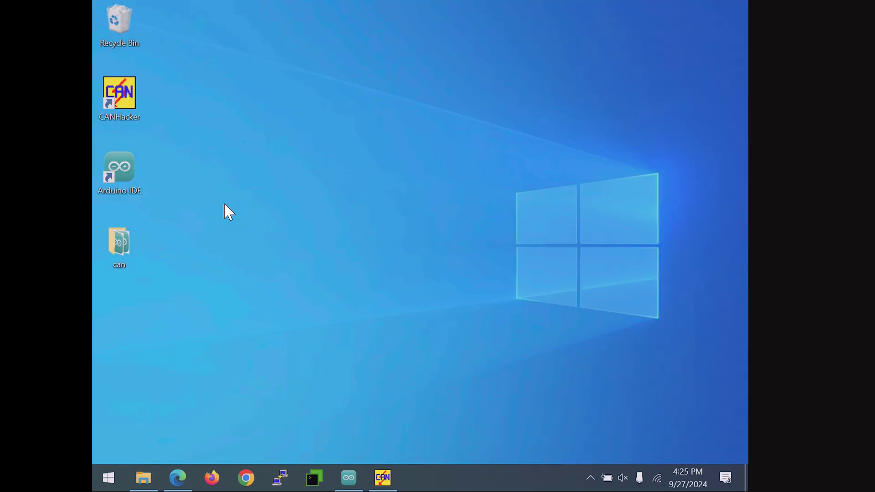
click(383, 478)
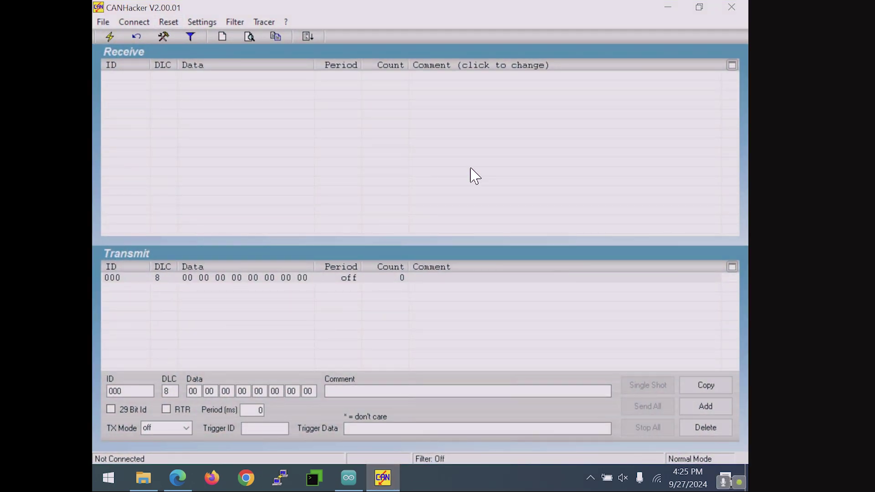
click(669, 8)
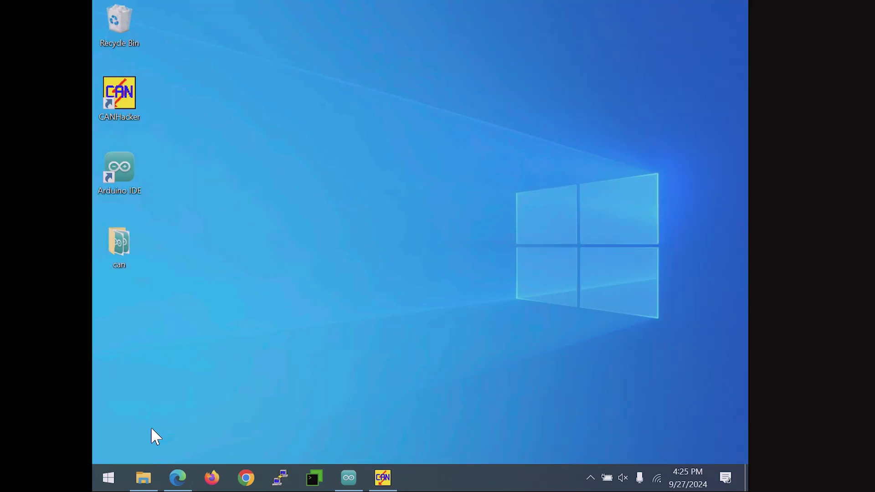
click(168, 483)
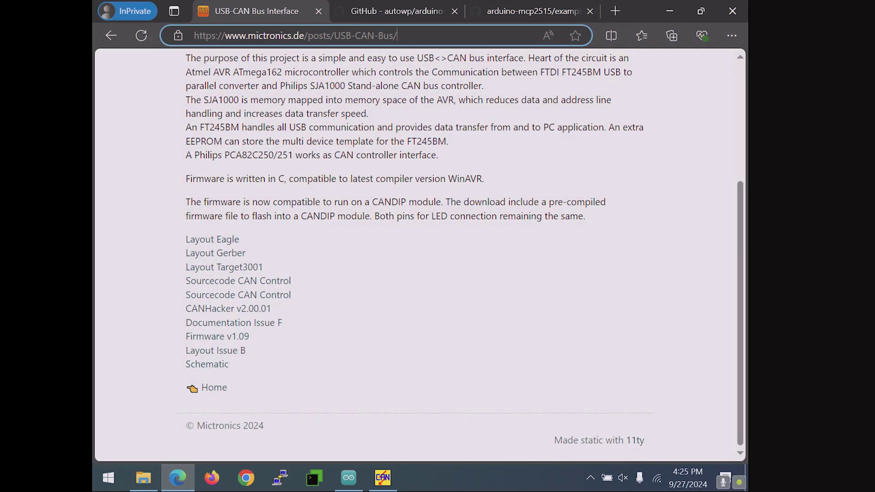
key(ctrl+a)
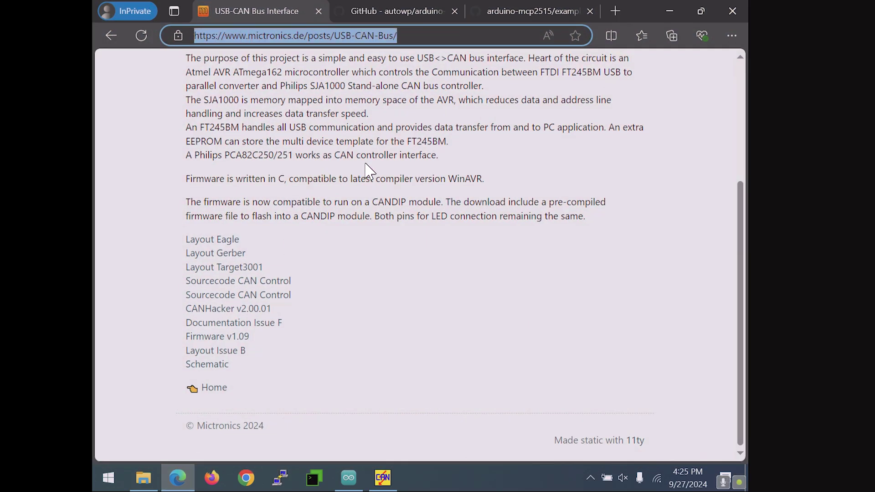
key(End)
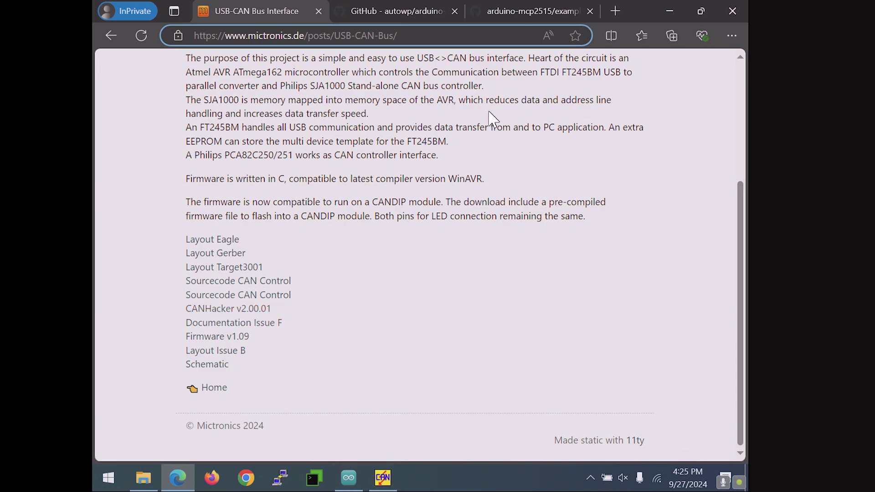
Switch to Arduino IDE and review the control_canbus_with_canhacker sketch, including its mcp2515 and CanHacker includes, setup, loop and error handling
click(349, 477)
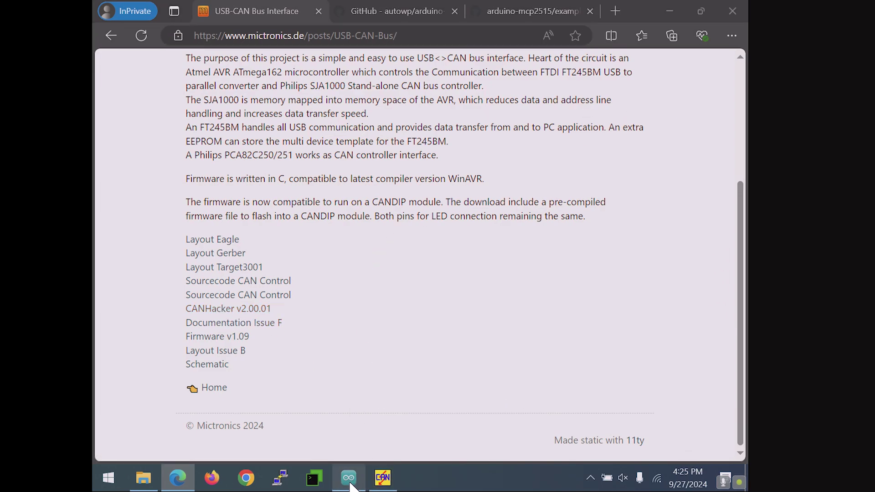
scroll(505, 186, down, 20)
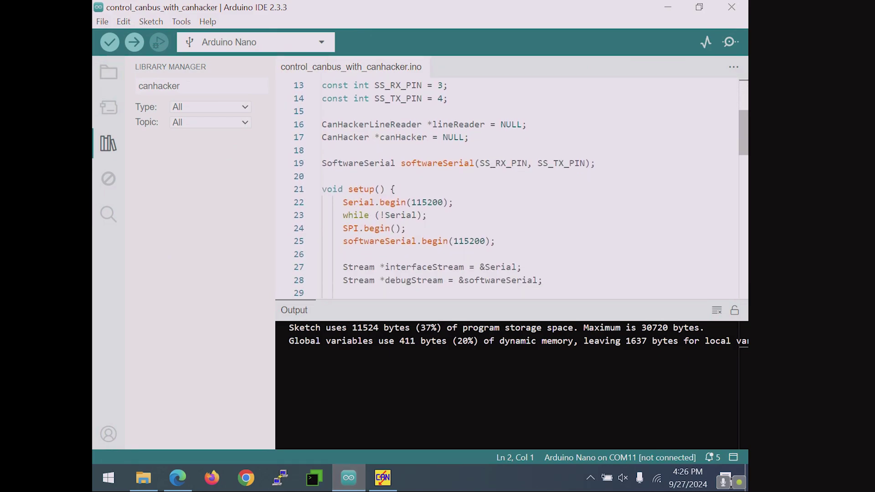
scroll(505, 187, up, 18)
scroll(506, 187, up, 3)
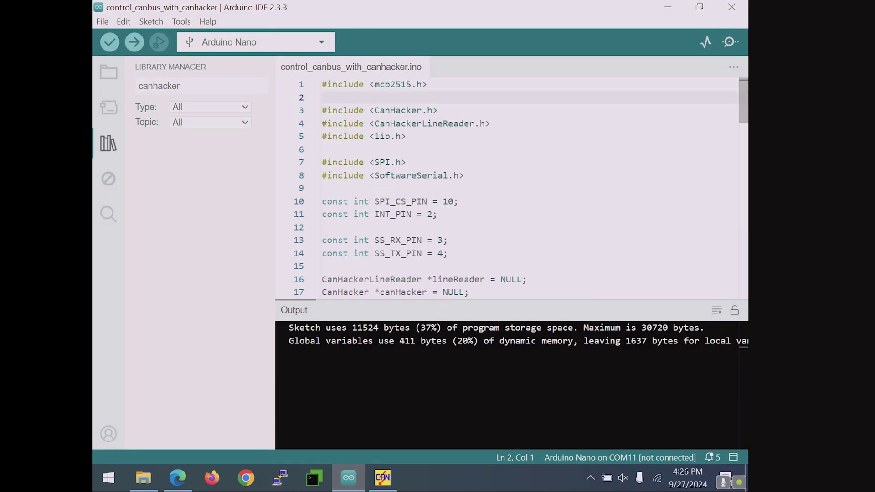
click(322, 149)
click(322, 97)
click(323, 150)
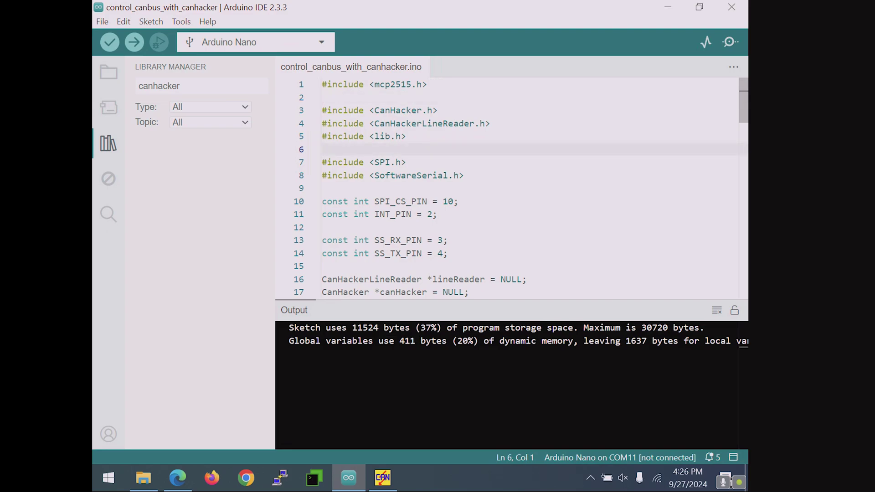
scroll(506, 187, down, 20)
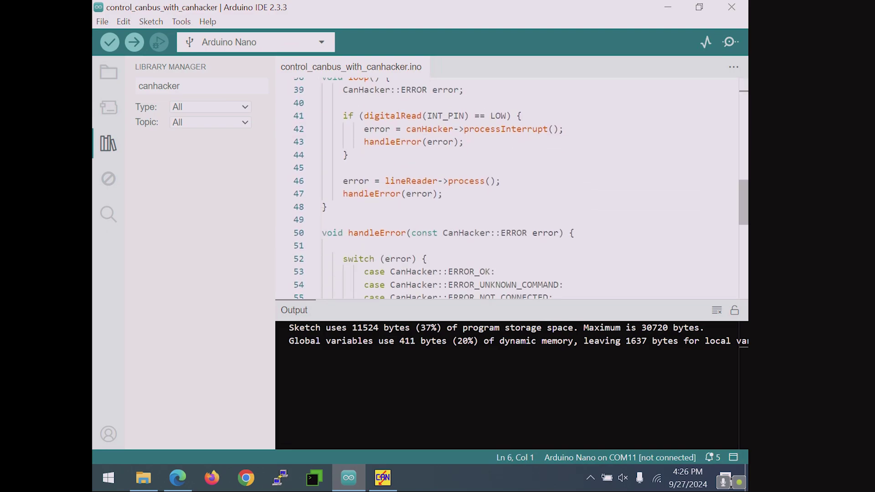
scroll(506, 187, up, 8)
scroll(506, 186, up, 12)
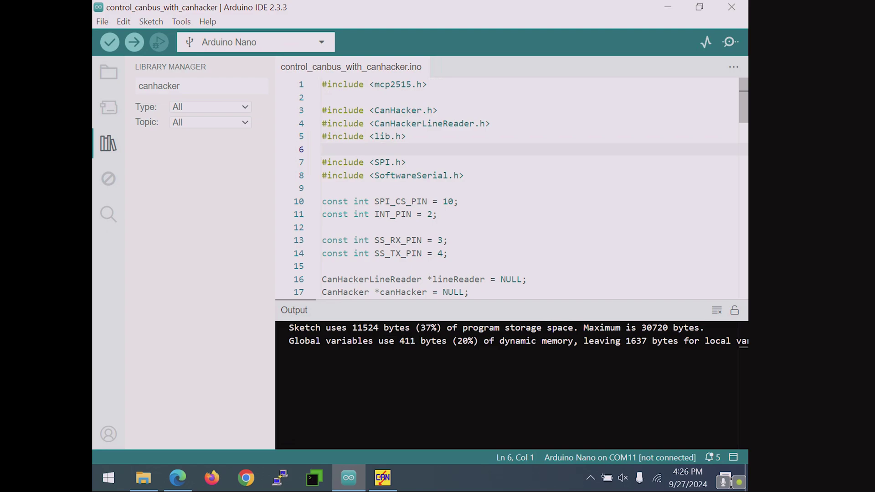
click(406, 84)
click(396, 110)
click(322, 149)
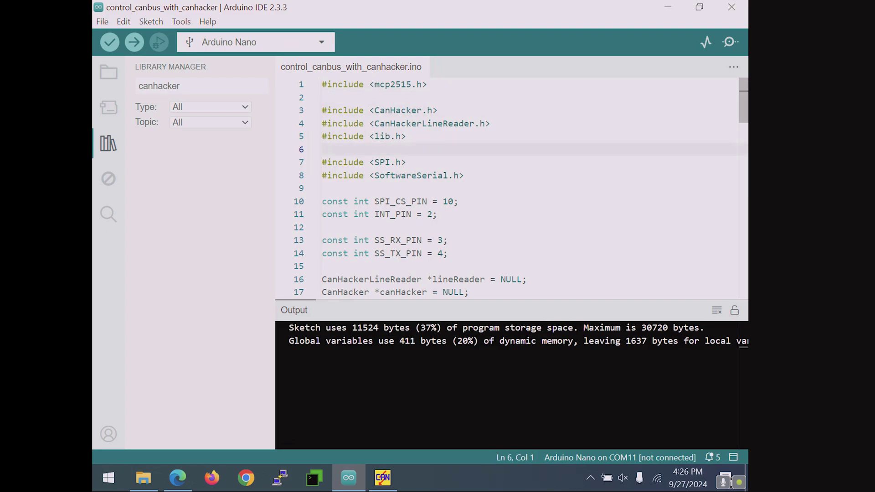
Switch to Edge and download the autowp/arduino-canhacker repository from GitHub as a ZIP file
click(178, 477)
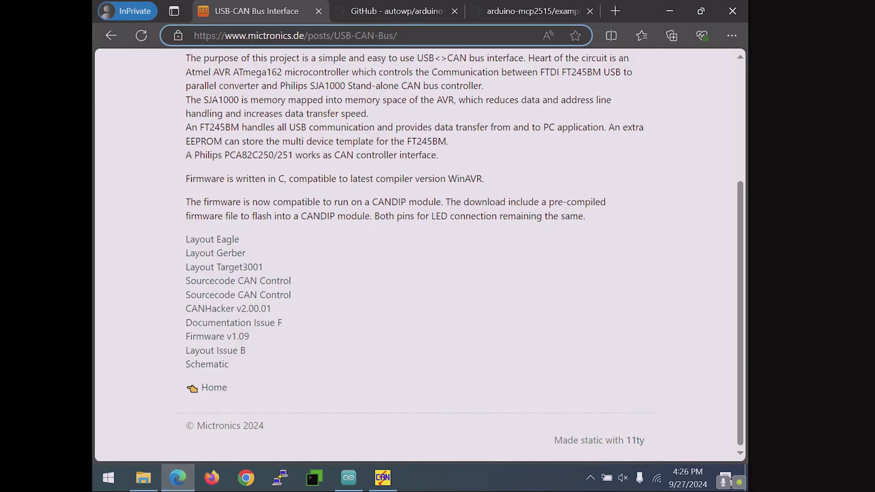
click(372, 19)
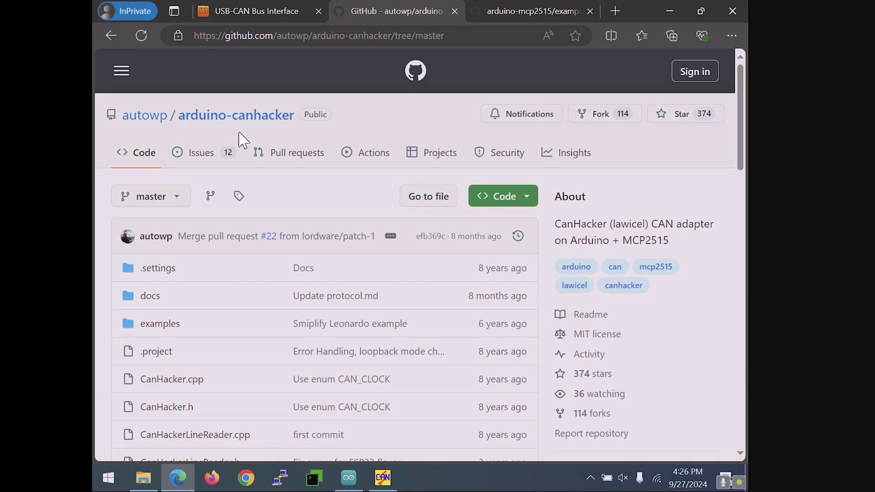
click(493, 199)
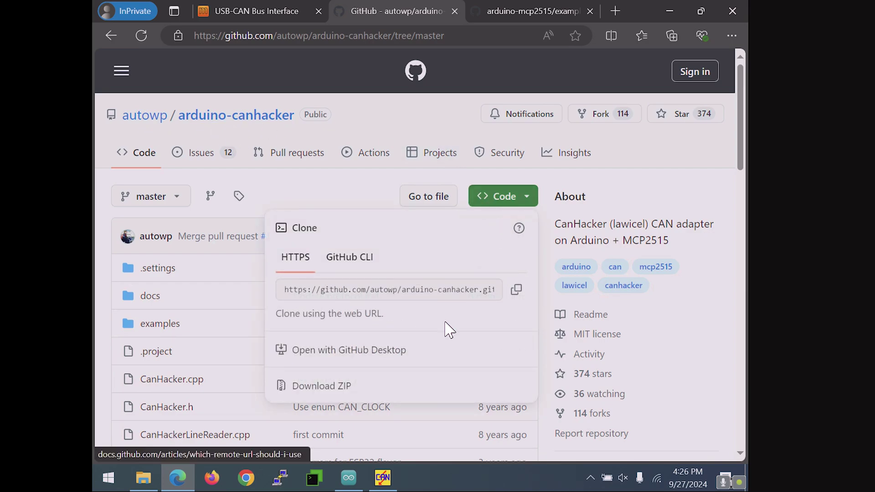
click(349, 386)
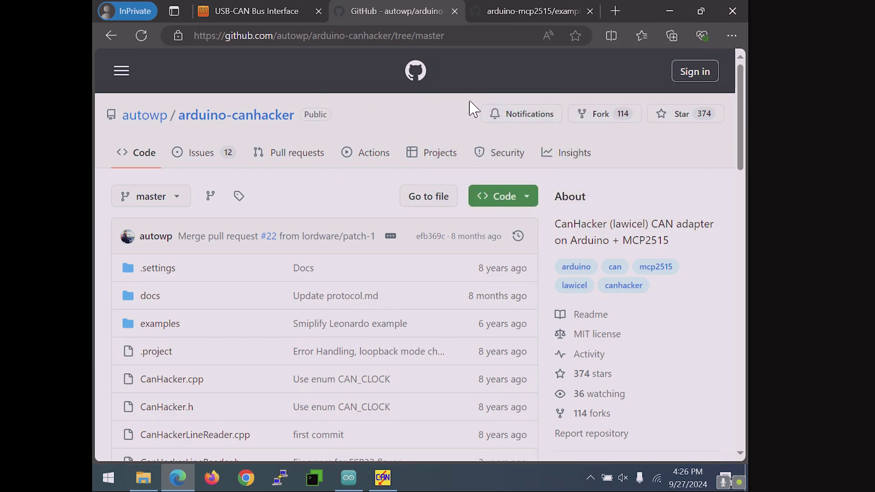
Check the library installation instructions in the README, and download the autowp/arduino-mcp2515 repository as a ZIP file
scroll(130, 347, down, 15)
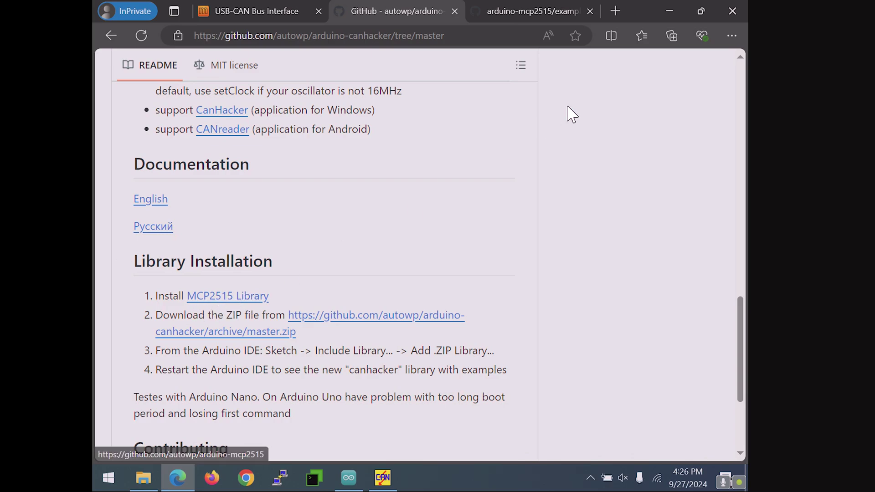
click(524, 14)
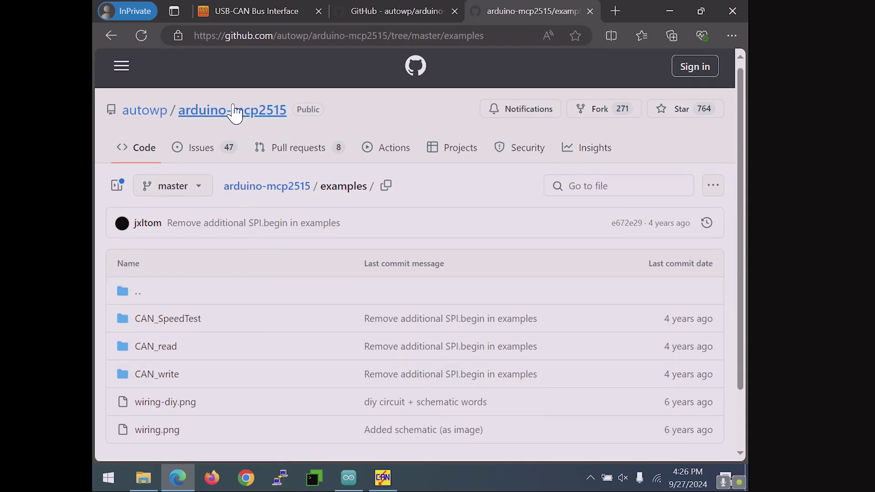
click(228, 107)
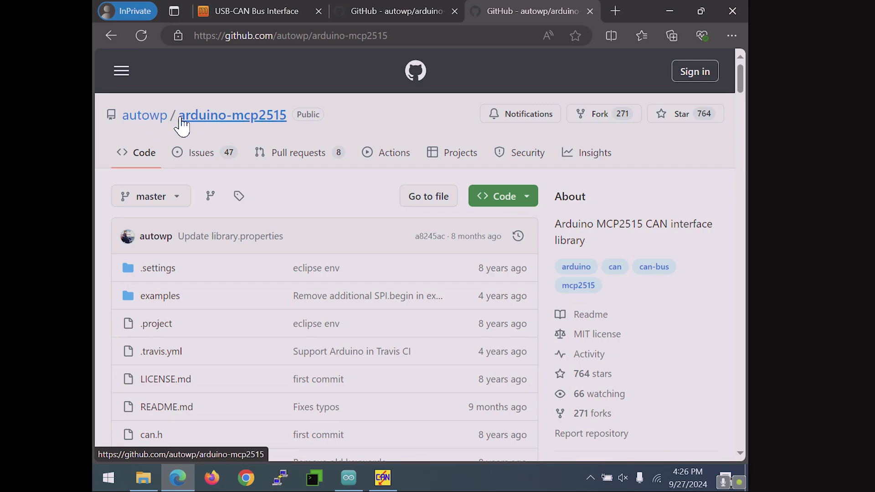
click(507, 203)
click(336, 385)
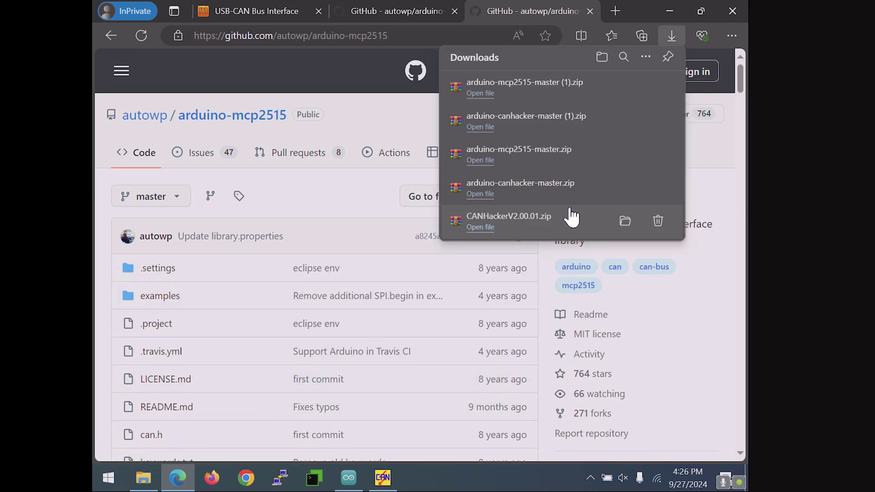
click(380, 210)
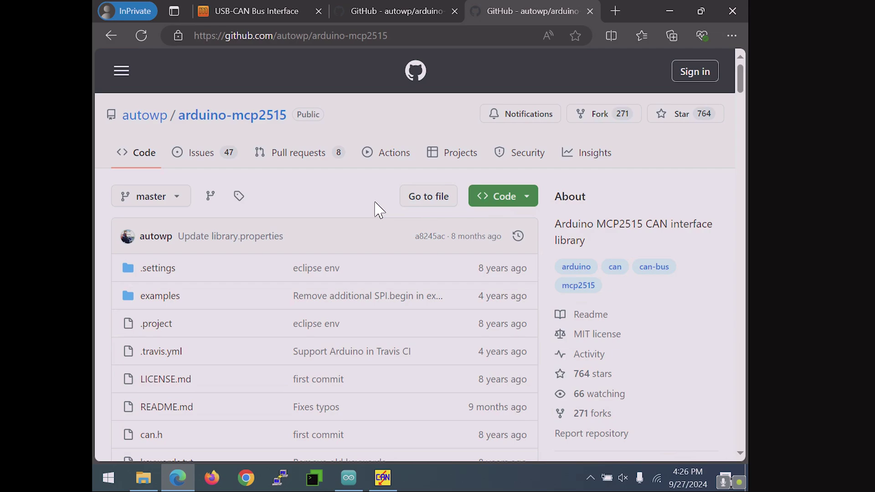
Switch to Arduino IDE and install the arduino-canhacker-master ZIP library from Downloads, overwriting the existing library
click(348, 478)
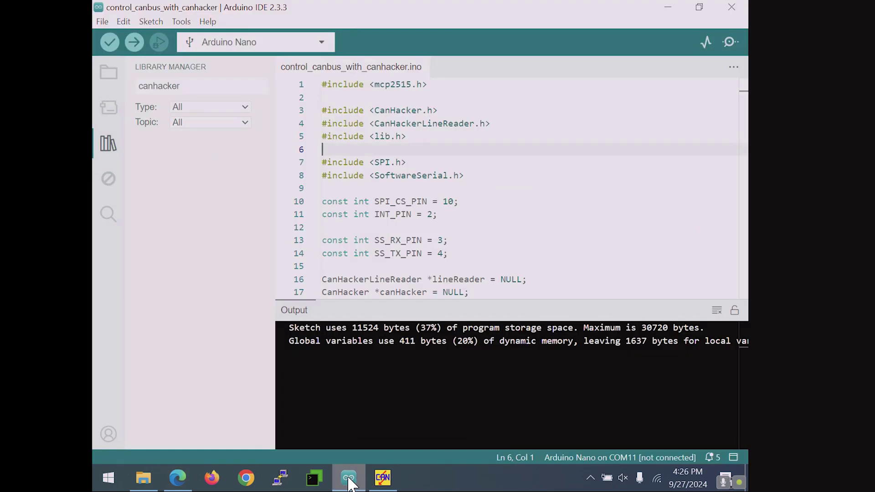
click(155, 22)
mouse_move(288, 151)
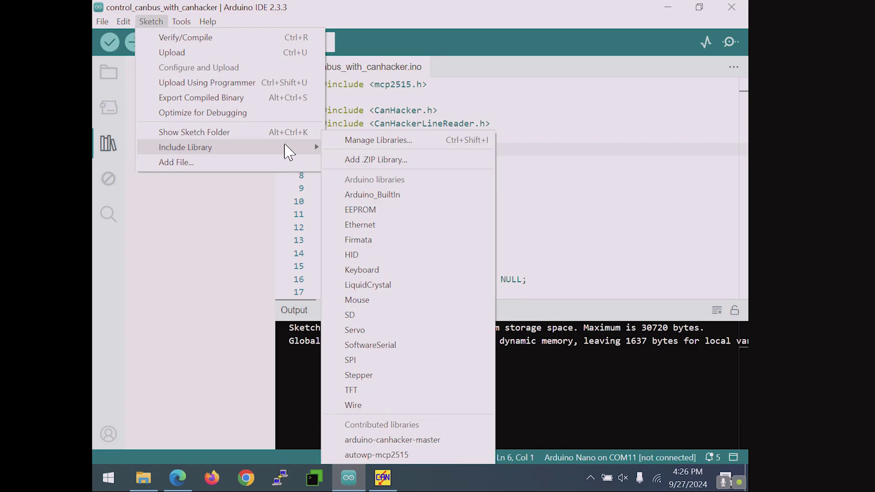
click(378, 164)
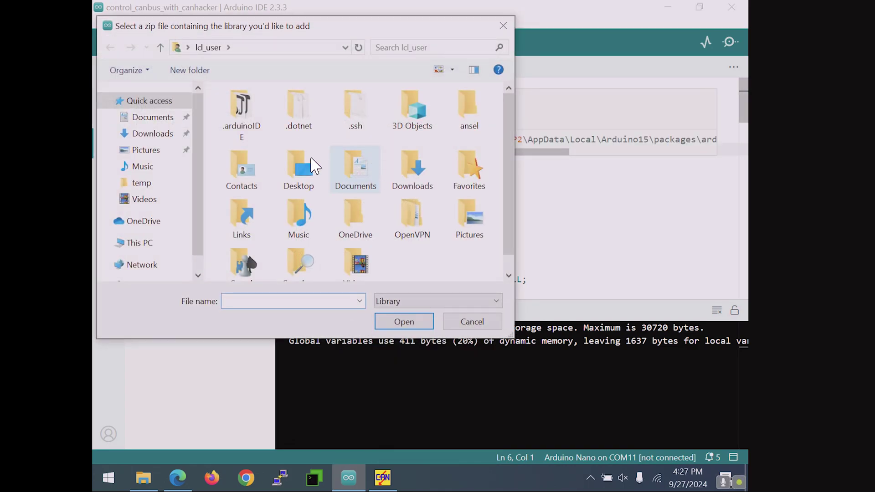
click(164, 135)
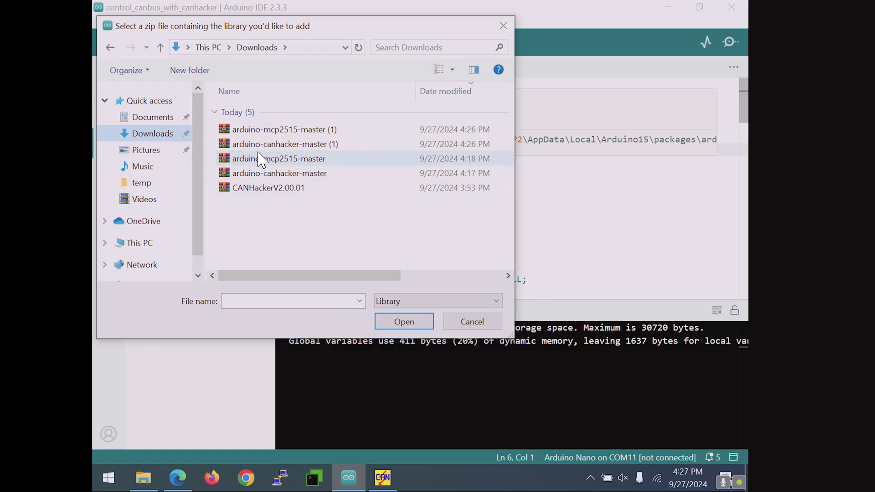
click(290, 176)
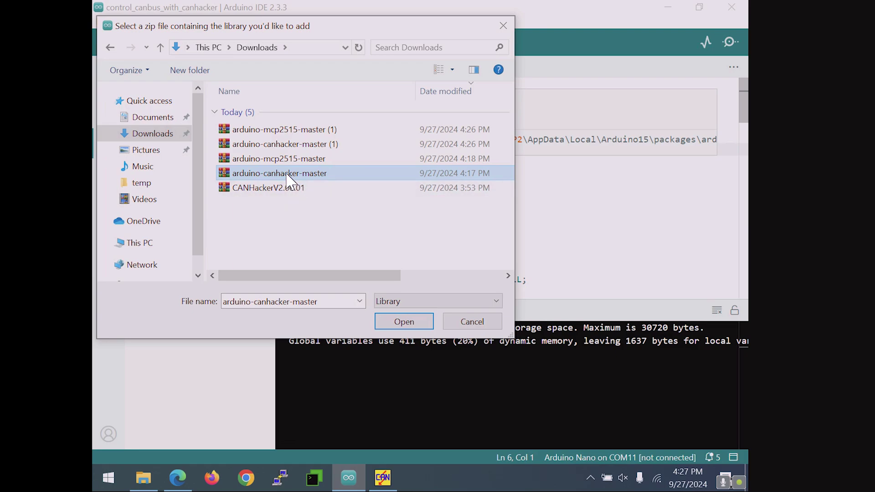
double_click(268, 174)
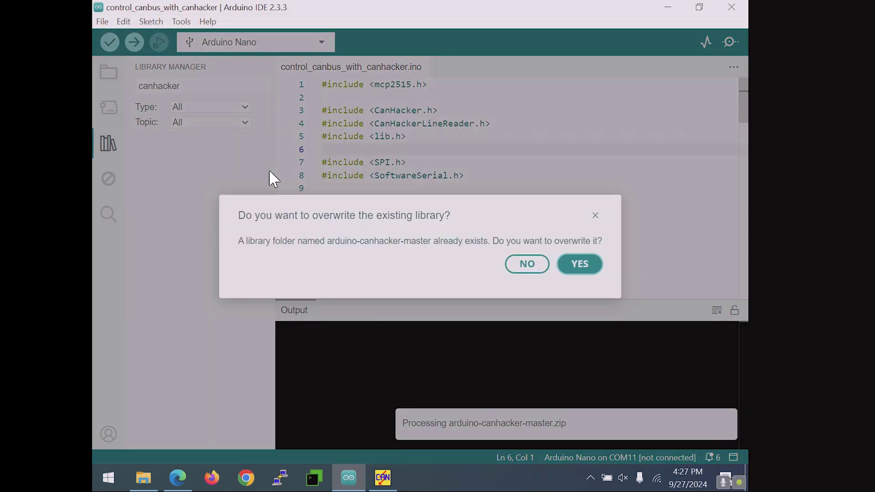
click(586, 271)
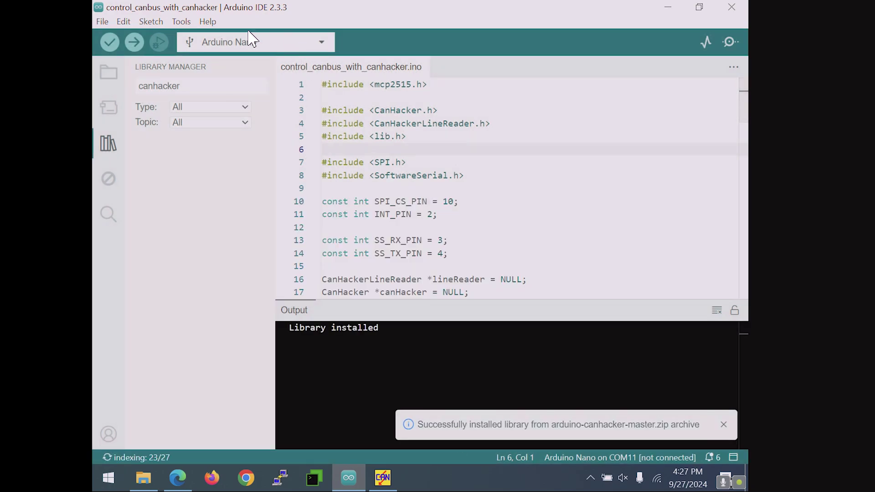
Add the arduino-mcp2515-master ZIP library from the Downloads folder, answering the prompt that follows
click(181, 22)
mouse_move(143, 25)
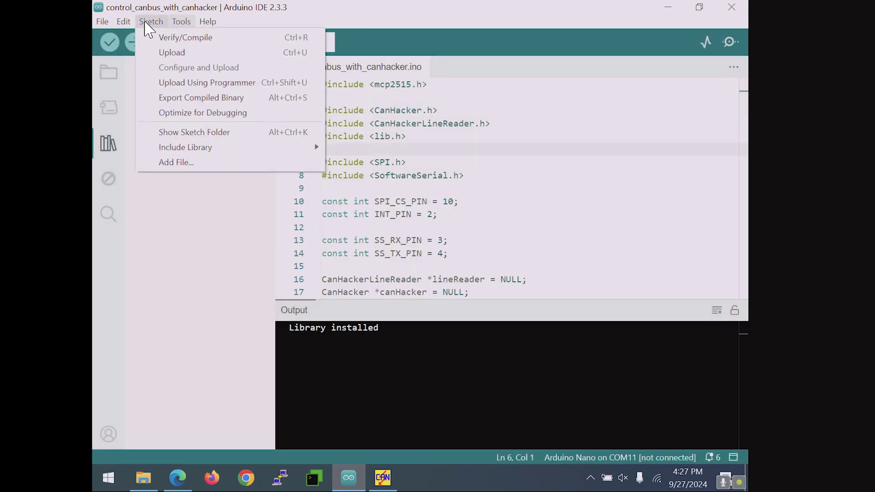
mouse_move(298, 149)
click(371, 160)
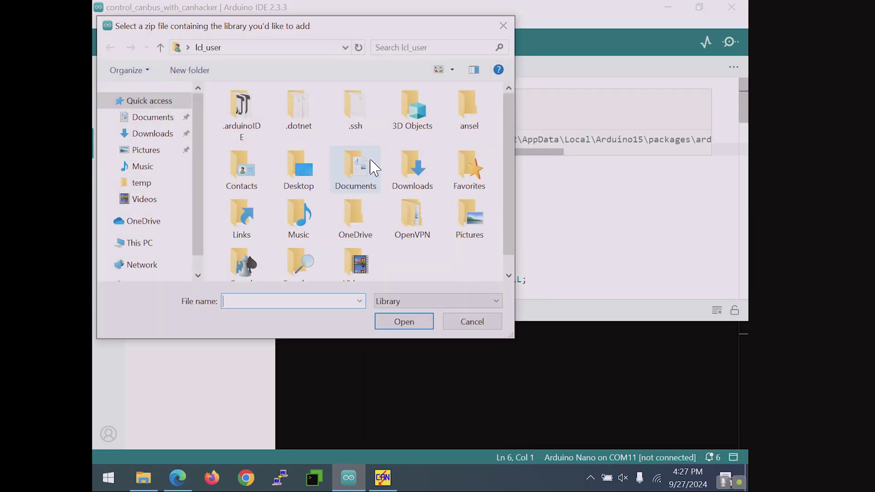
click(154, 140)
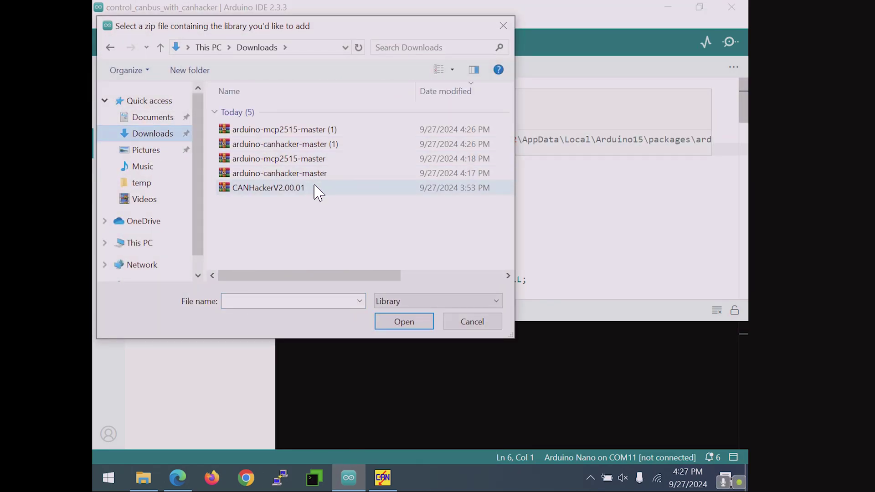
double_click(286, 157)
click(549, 268)
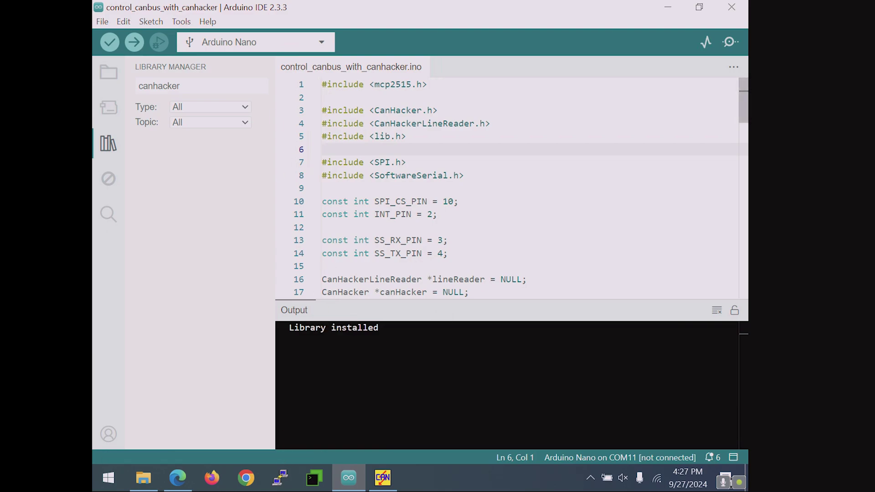
Verify that the control_canbus_with_canhacker sketch compiles for the Arduino Nano
click(389, 84)
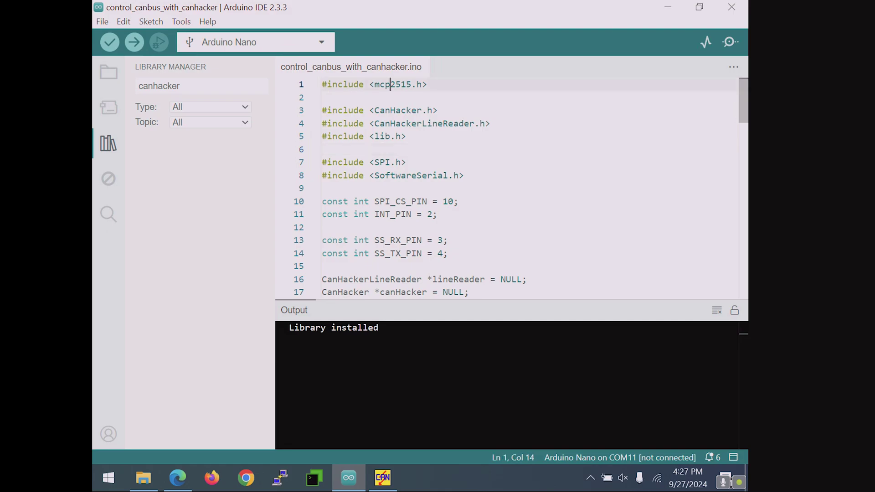
click(109, 42)
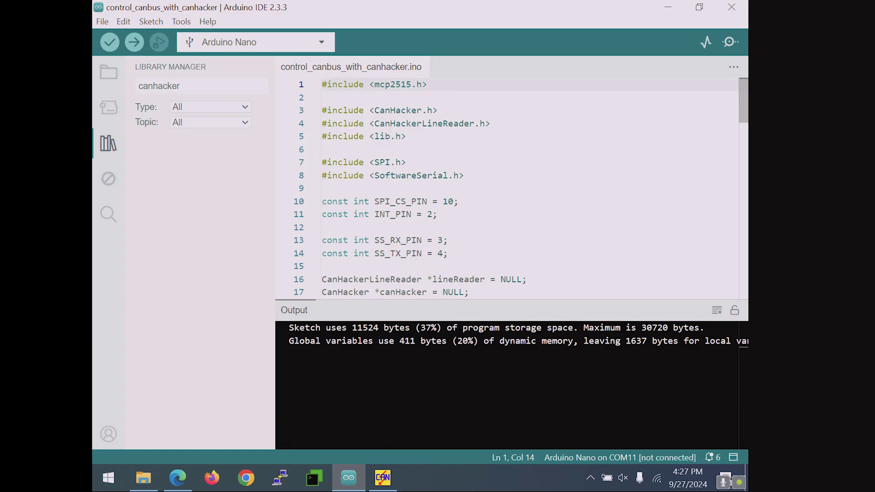
Review the control_canbus_with_canhacker sketch, examining its library includes, pin constants and the rest of the code
click(347, 150)
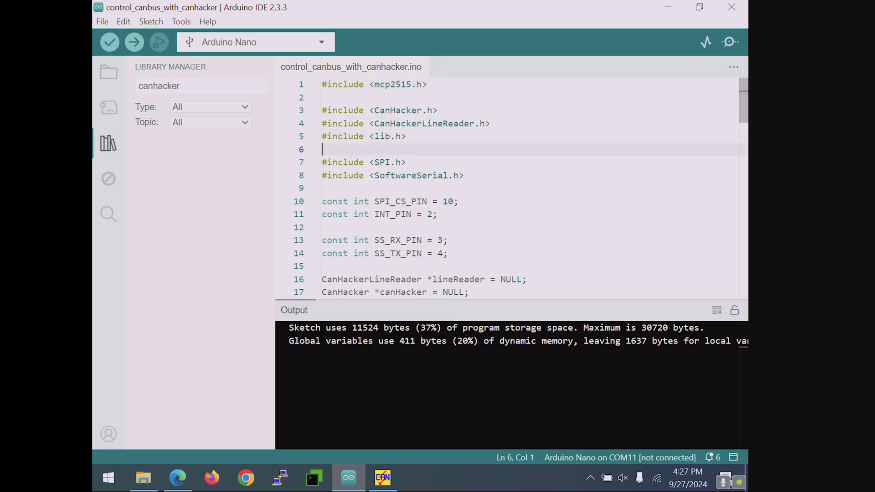
scroll(506, 187, down, 10)
scroll(505, 186, down, 5)
scroll(505, 187, up, 15)
mouse_move(371, 279)
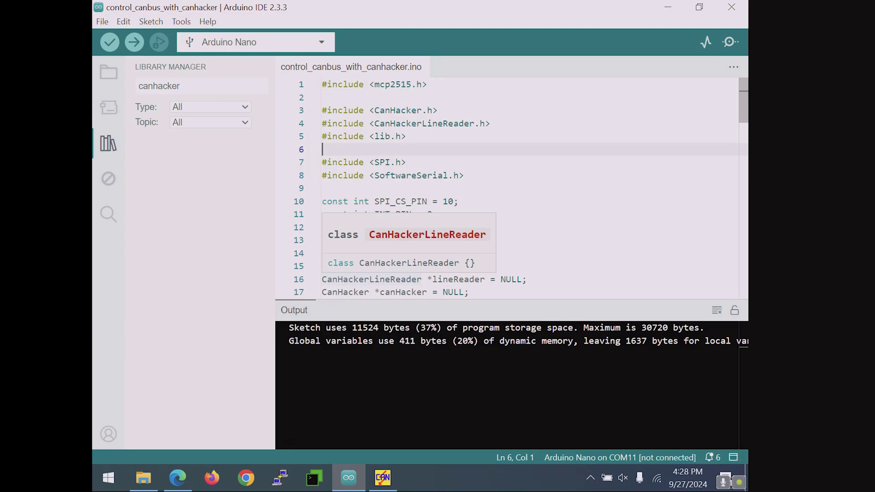
click(322, 97)
click(337, 163)
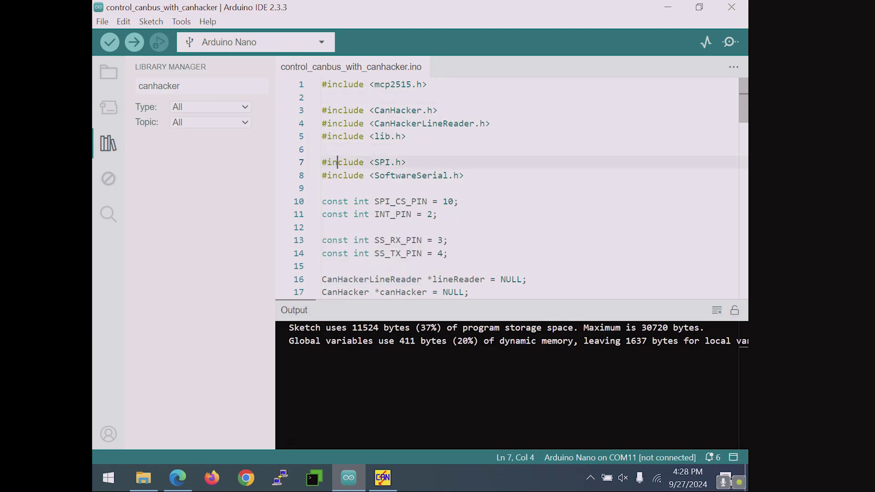
click(323, 150)
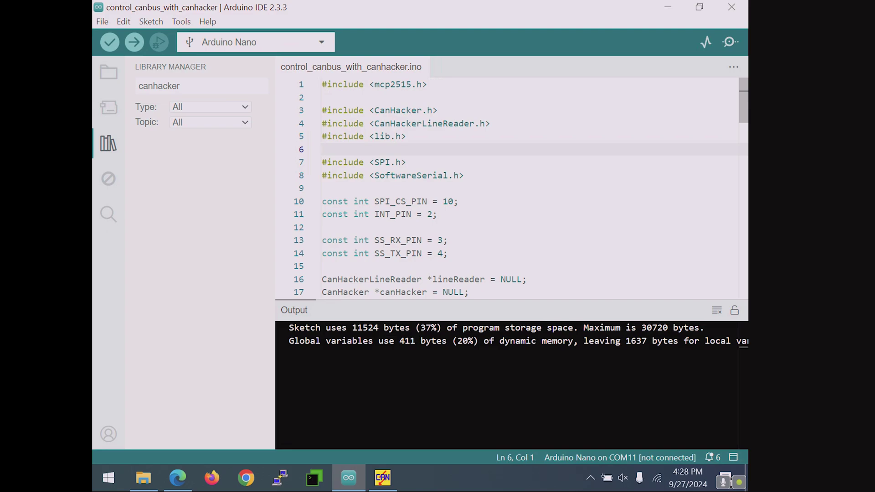
click(323, 189)
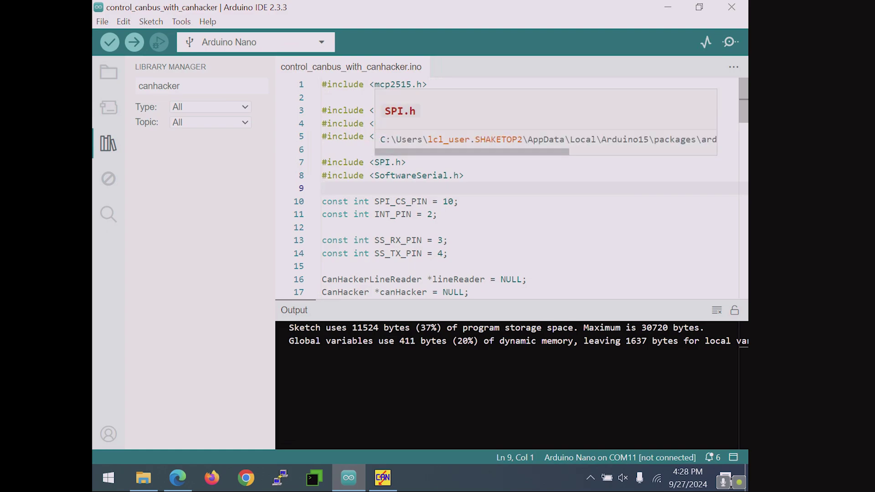
click(324, 150)
click(323, 189)
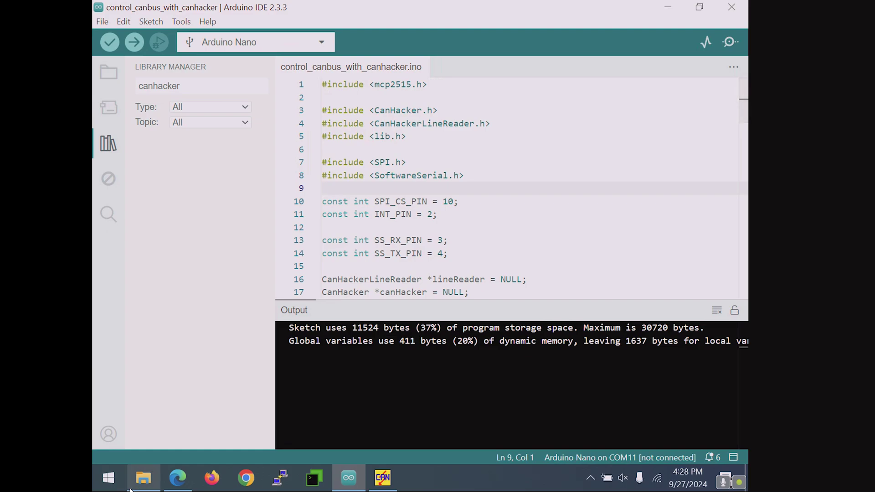
Switch to File Explorer and open CanHacker.h from Documents\Arduino\libraries\arduino-canhacker-master in a maximized Notepad window
click(144, 477)
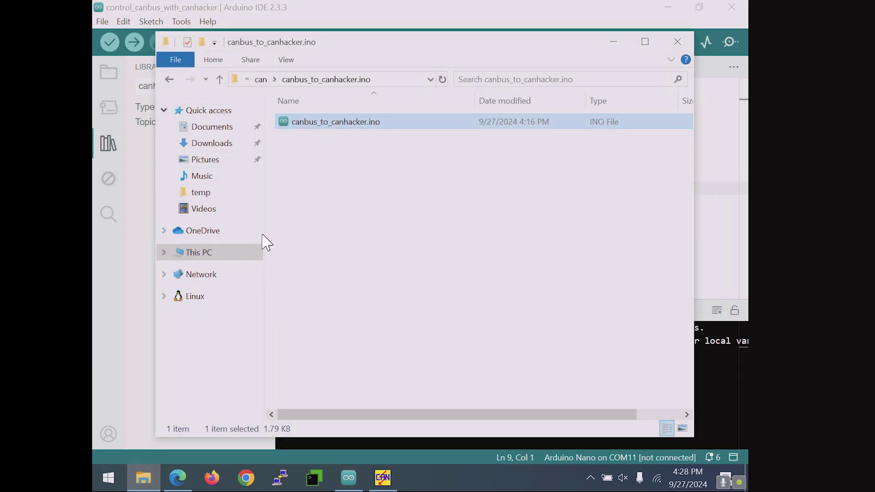
click(212, 130)
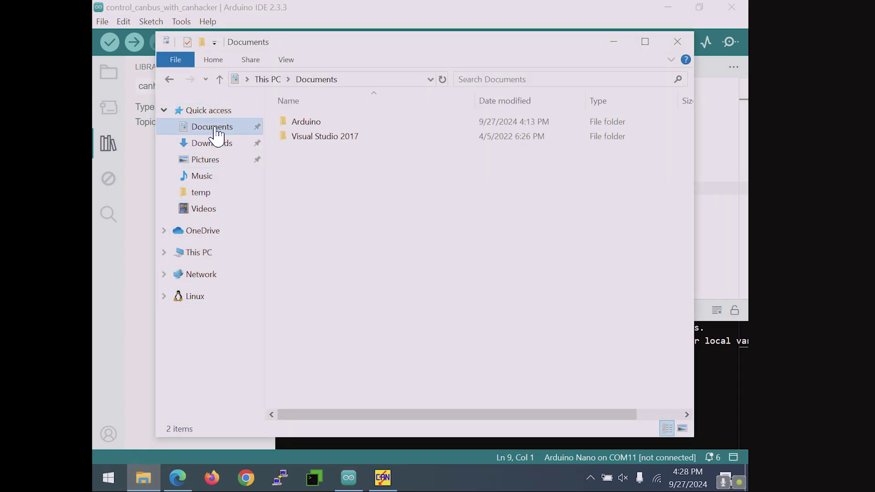
double_click(311, 122)
double_click(313, 138)
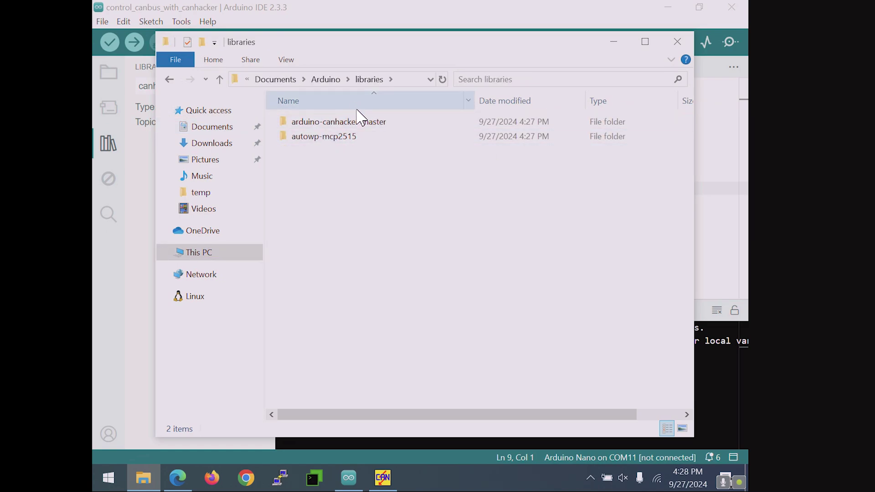
click(330, 121)
double_click(330, 121)
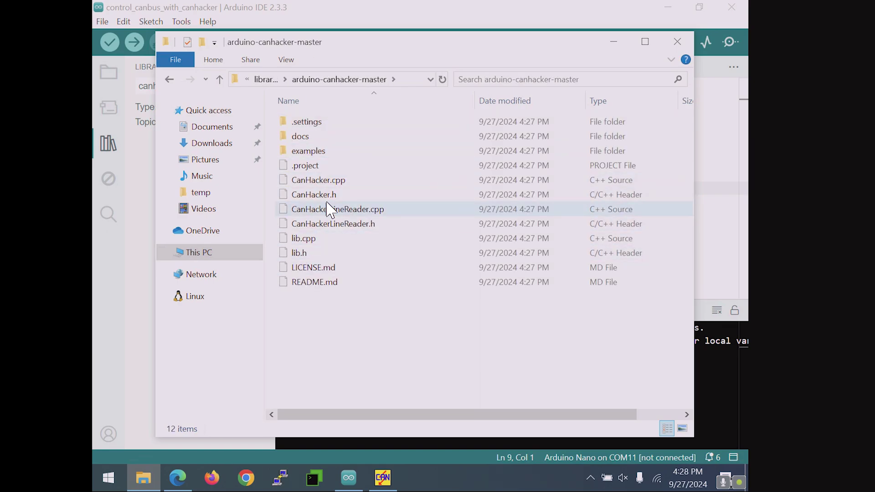
click(314, 196)
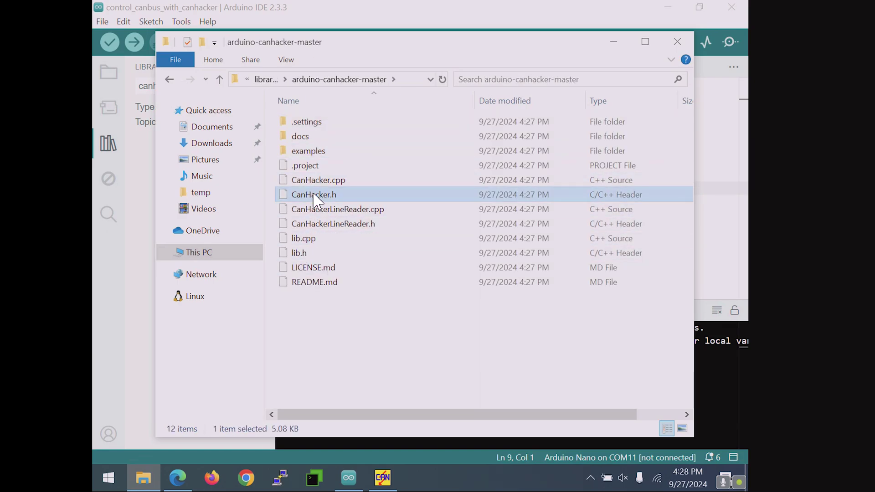
right_click(314, 200)
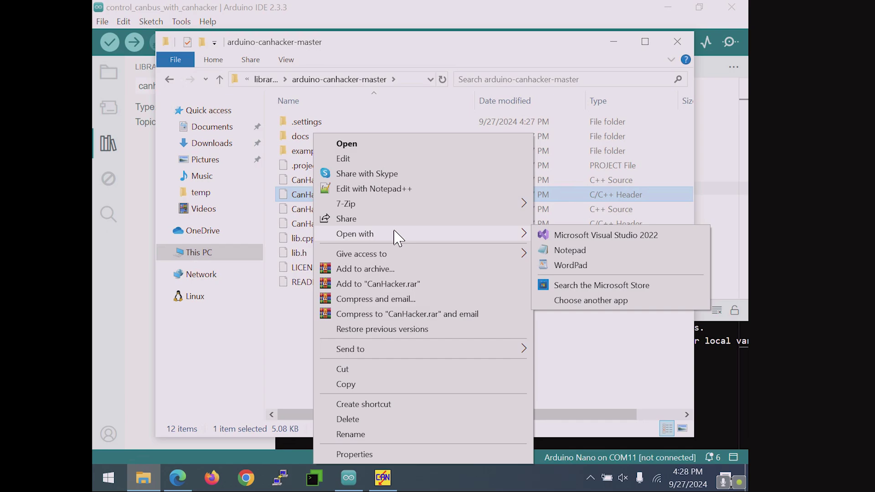
click(570, 251)
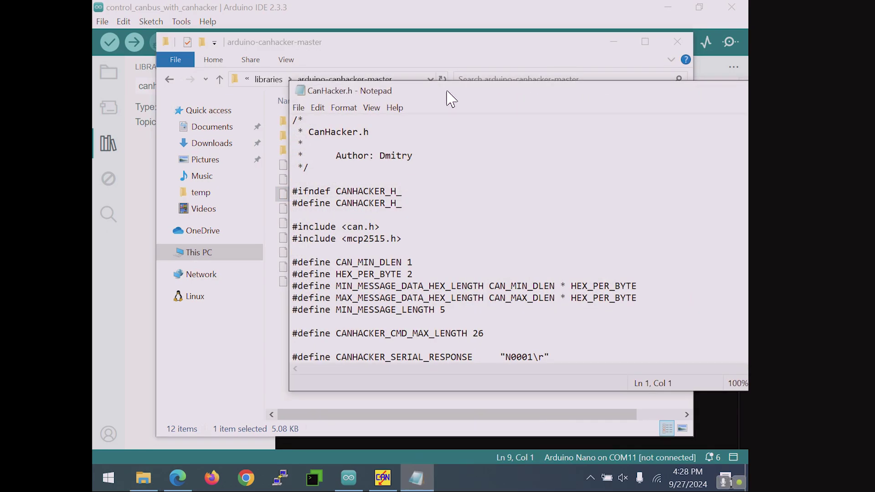
double_click(445, 94)
Set the CAN_CLOCK canClock value to MCP_8MHZ in CanHacker.h, then save and close the file
scroll(415, 232, down, 17)
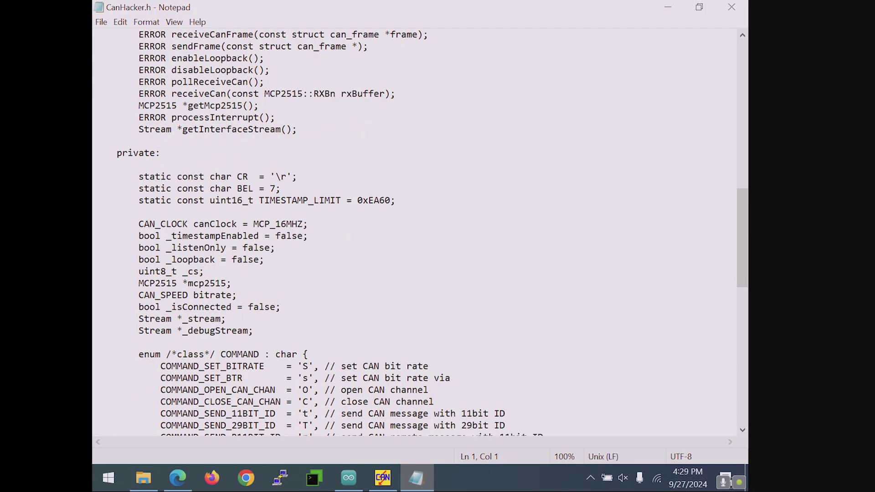
drag(139, 224, 308, 224)
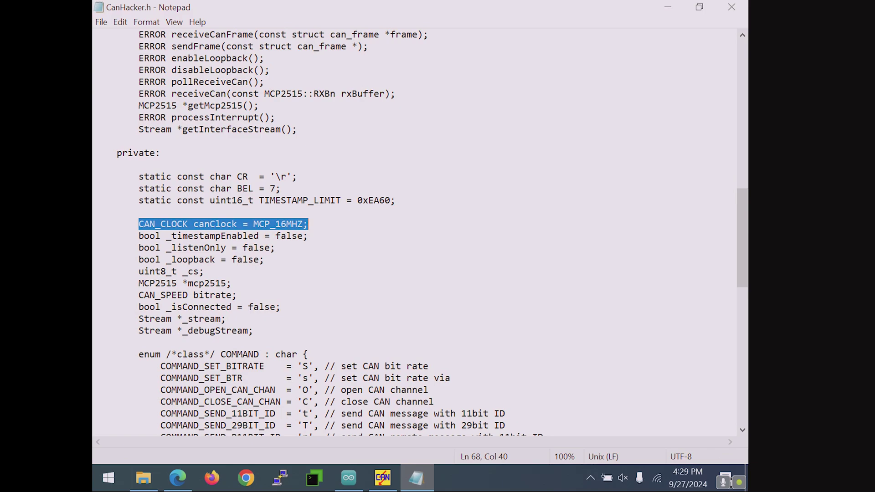
click(286, 224)
key(shift+Left)
key(shift+Left)
text(8)
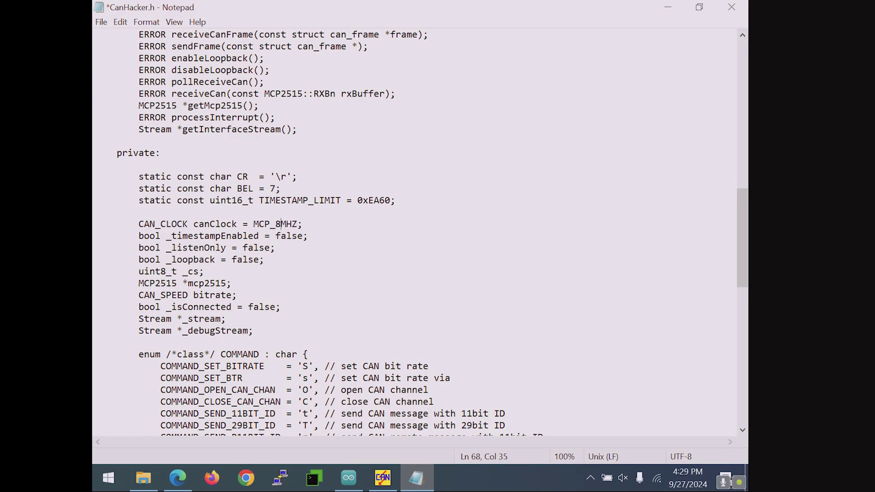
key(ctrl+s)
click(731, 7)
Return to Arduino IDE and upload the sketch to the Arduino Nano on COM11, reselecting the board before repeating the upload
click(498, 9)
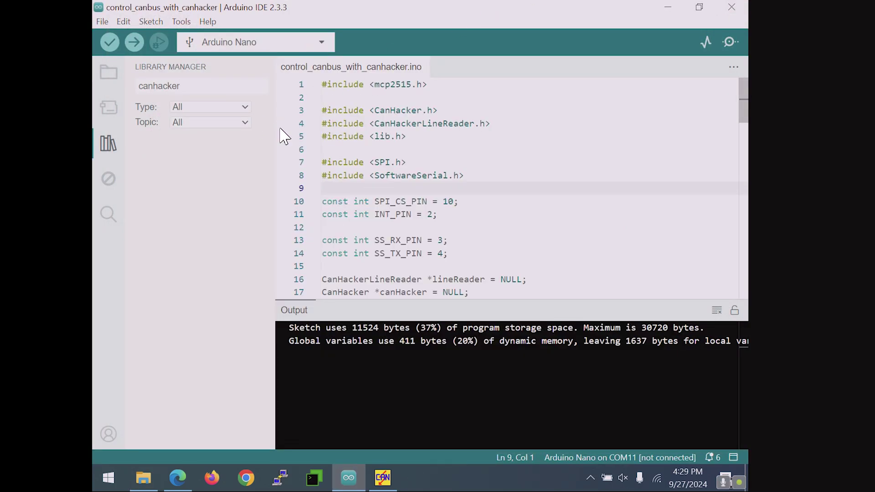
click(134, 42)
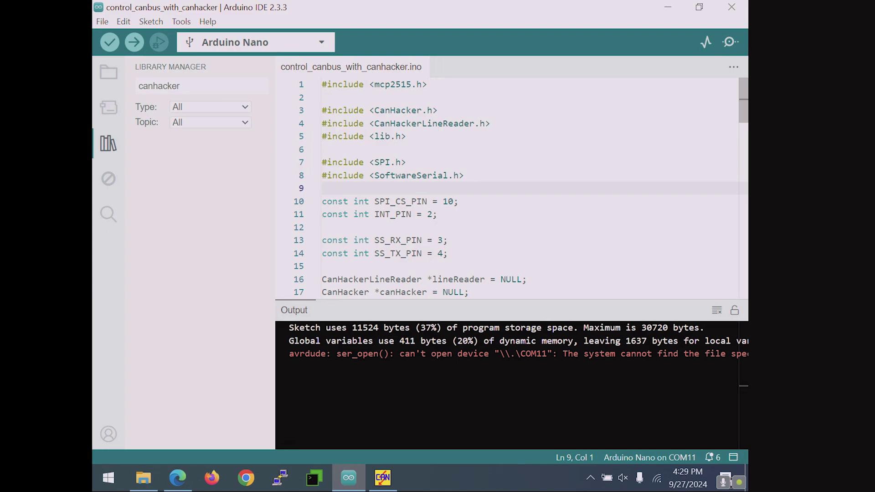
click(254, 42)
click(246, 75)
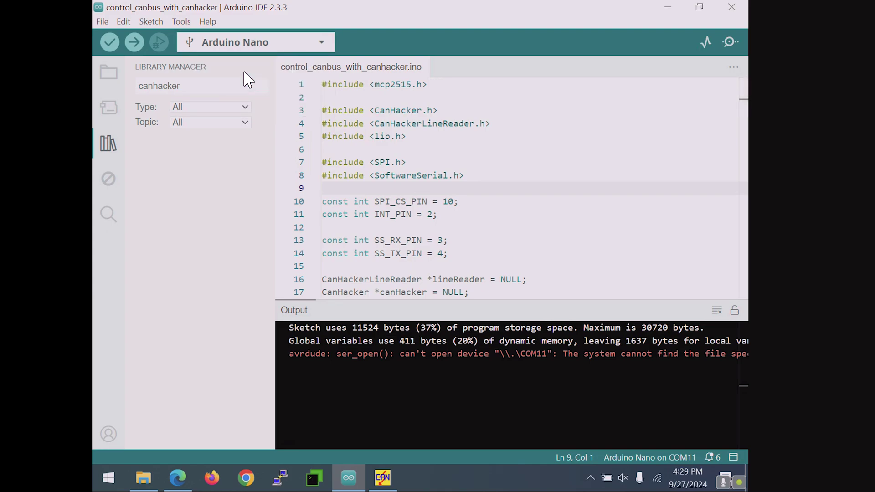
click(140, 50)
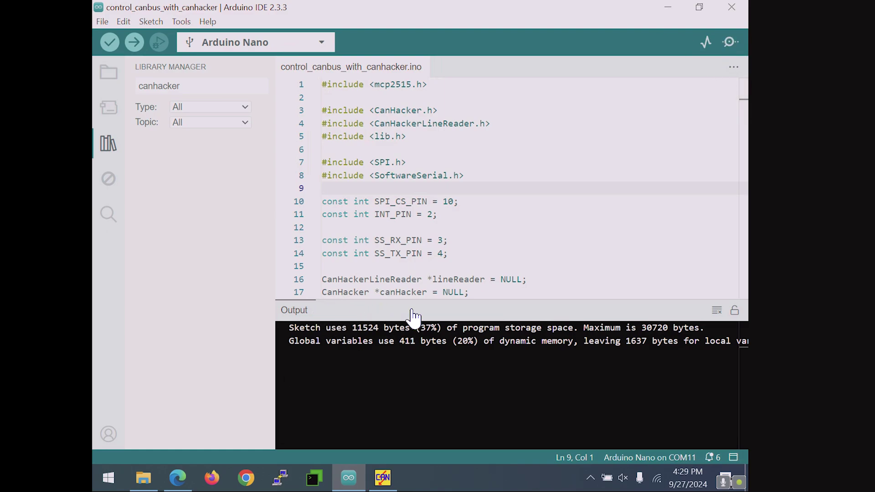
mouse_move(398, 240)
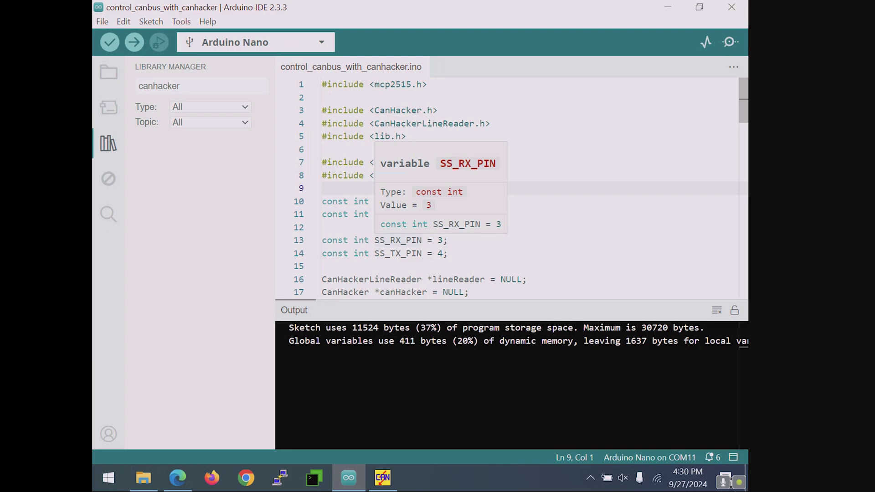
Switch to CANHacker and configure the CAN device as COM11, COM baudrate 115200 bit/s and CAN baudrate 500 Kbit/s
click(383, 478)
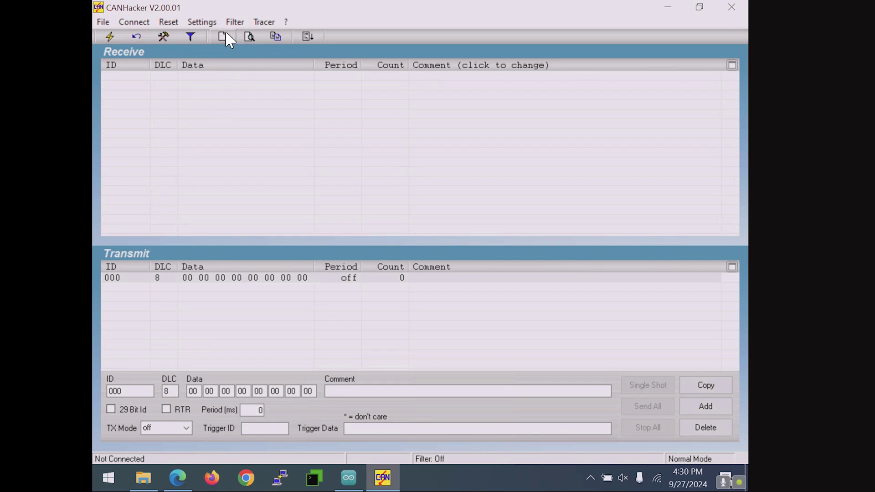
click(201, 22)
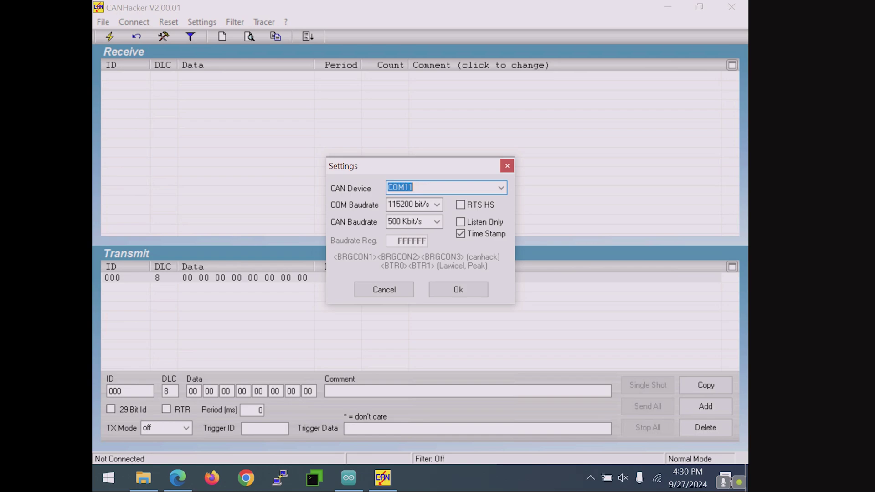
click(502, 188)
click(426, 199)
click(436, 204)
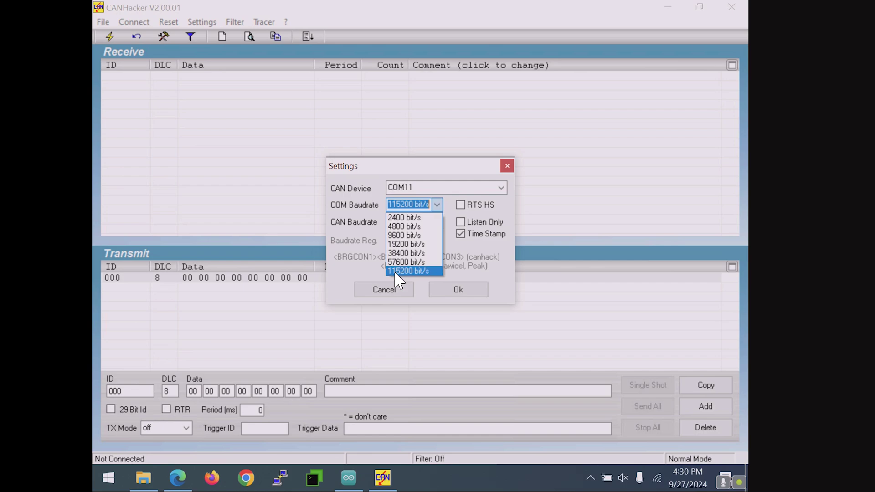
click(396, 272)
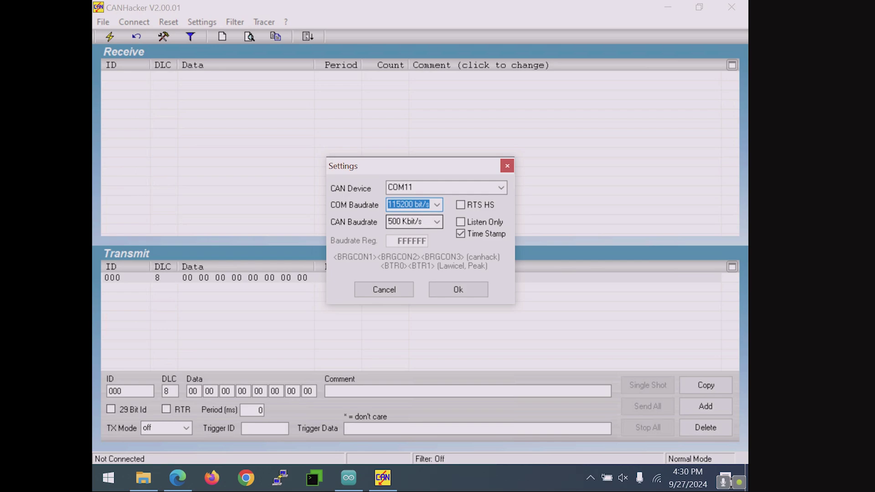
click(437, 222)
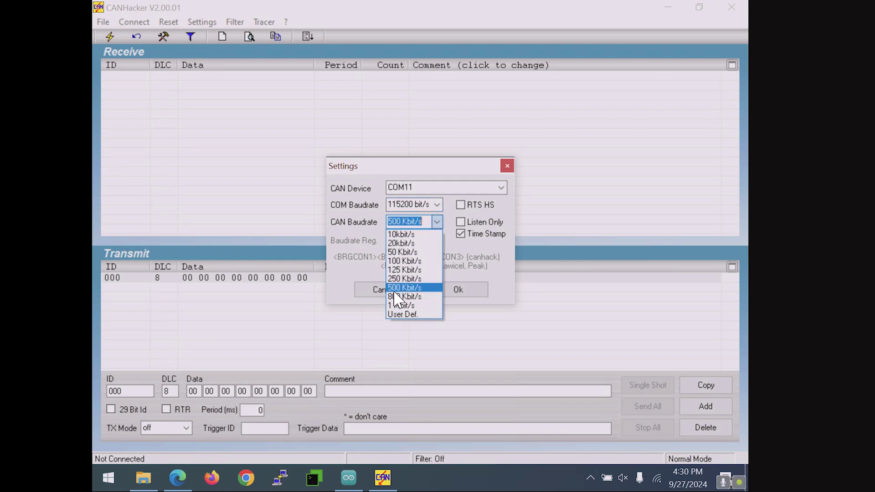
click(395, 289)
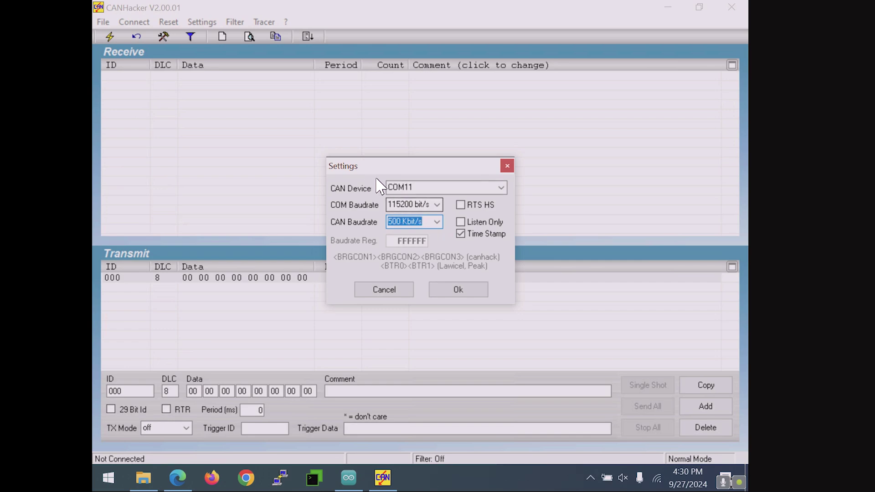
click(455, 293)
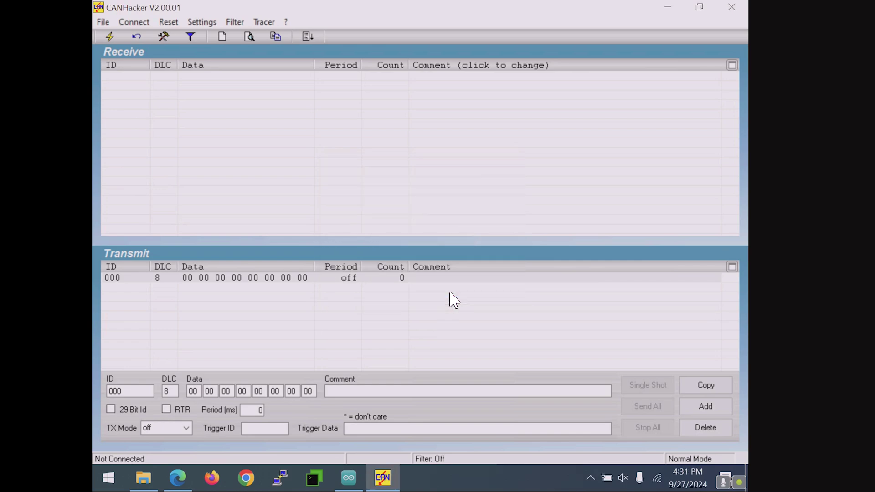
Connect to the CAN device and examine the IDs and data of the incoming messages throughout the Receive list
click(138, 24)
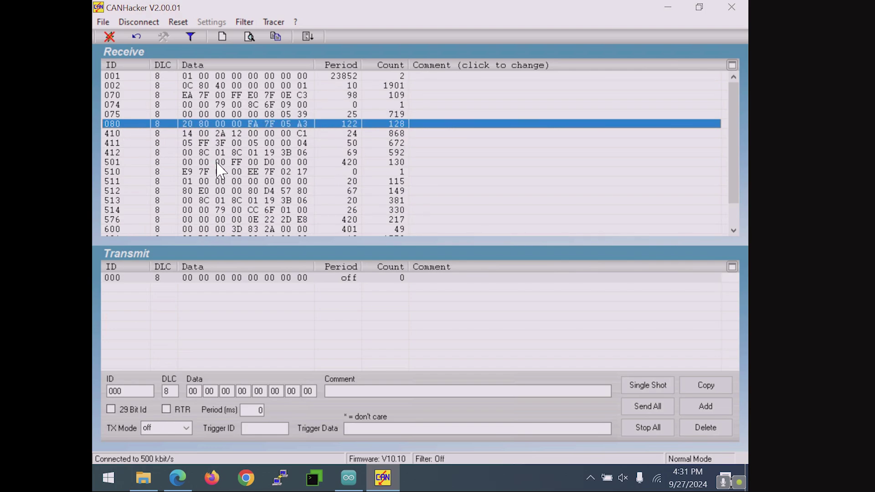
scroll(142, 187, down, 1)
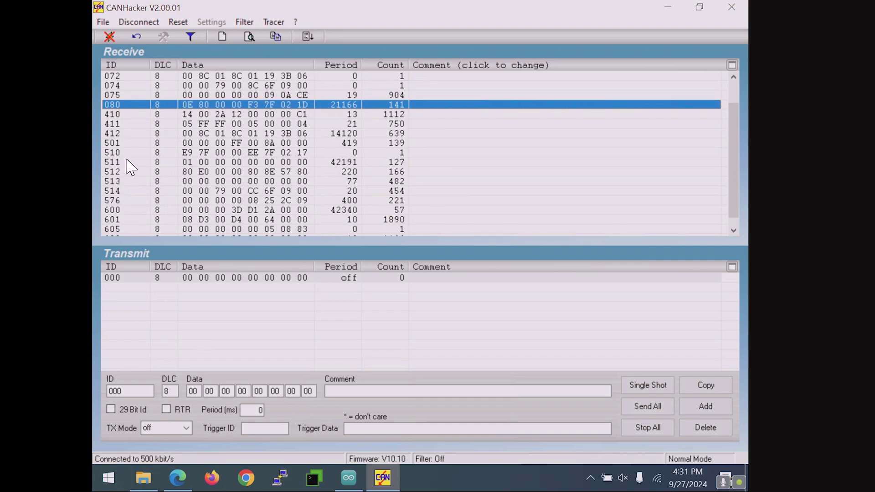
scroll(180, 123, up, 1)
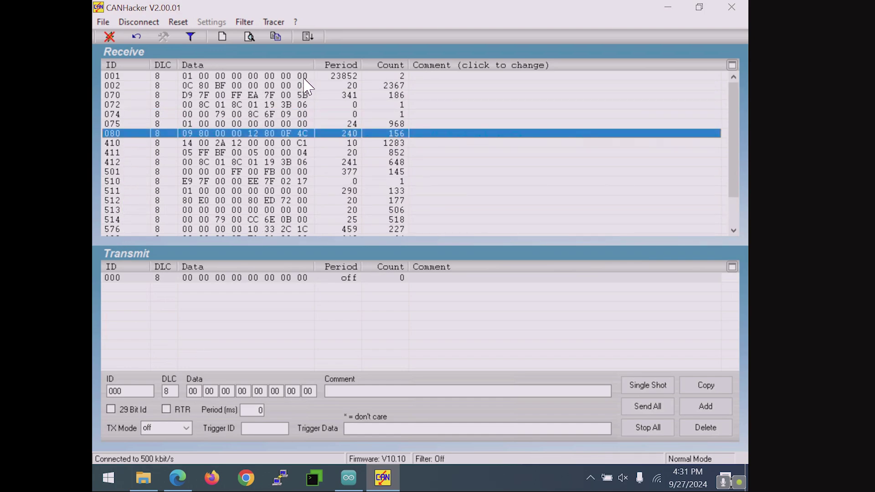
scroll(223, 211, down, 2)
scroll(227, 203, up, 2)
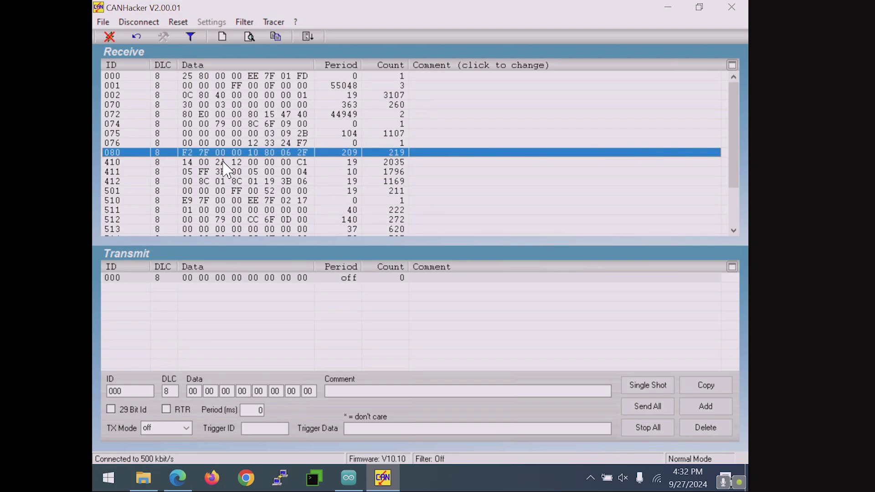
scroll(244, 173, down, 3)
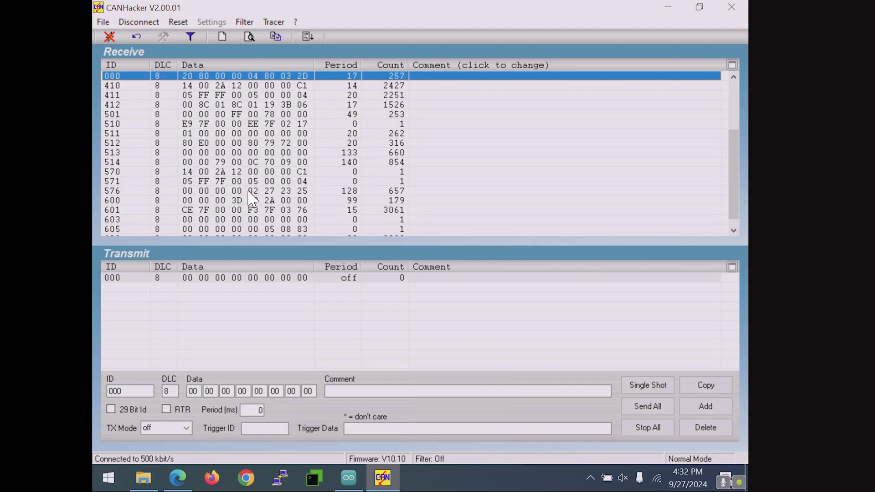
scroll(251, 199, up, 3)
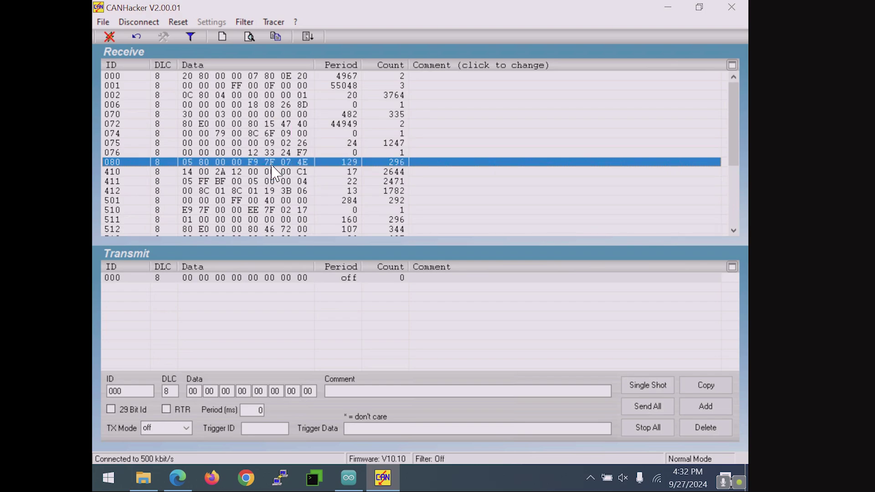
scroll(272, 189, down, 4)
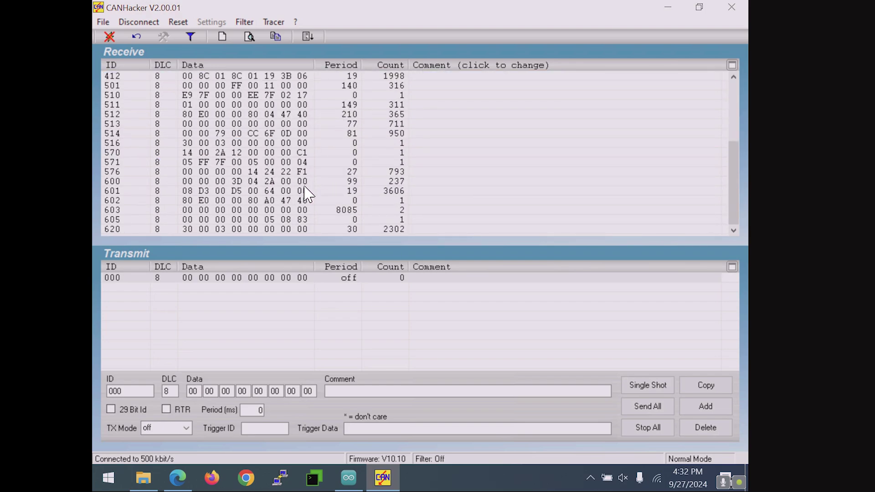
Look over the Receive list, open the details of the message with ID 080 to inspect its bit and byte values, and close them
scroll(270, 151, up, 4)
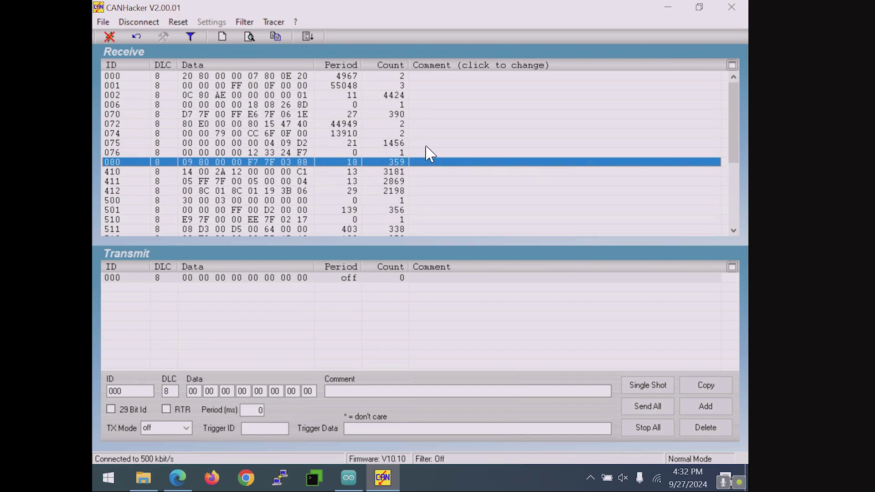
scroll(328, 200, down, 2)
scroll(273, 223, up, 2)
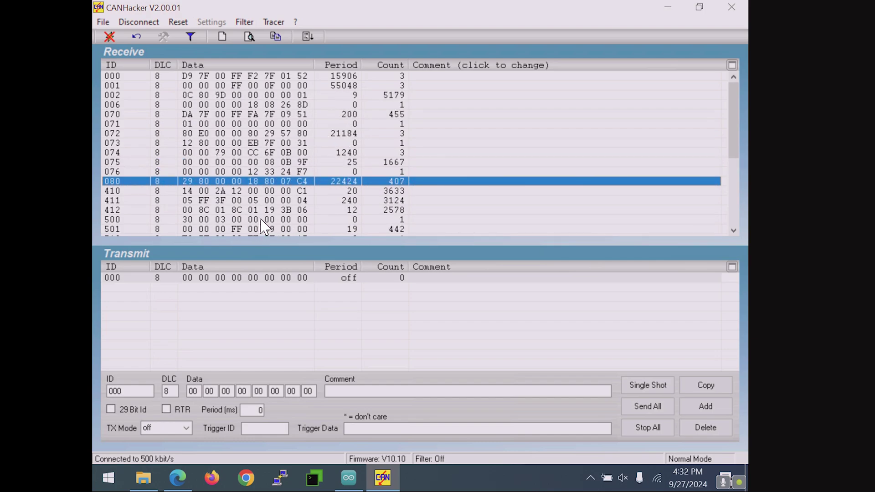
scroll(254, 195, down, 2)
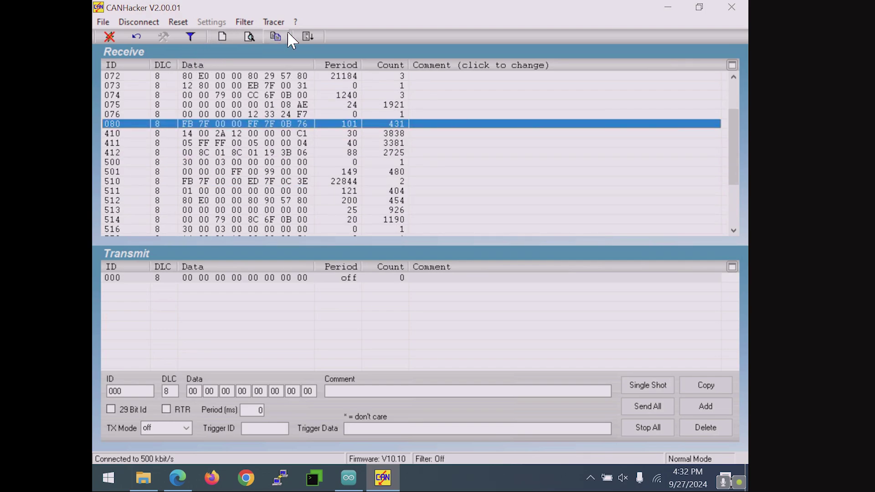
click(258, 35)
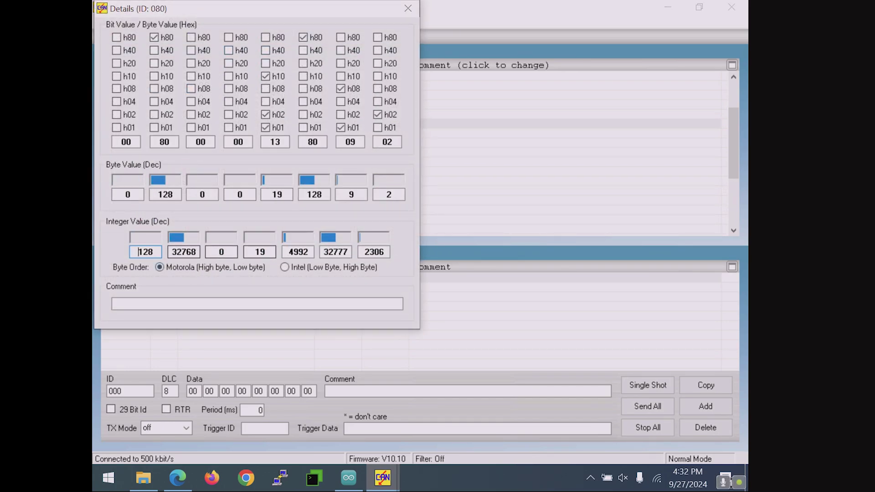
click(408, 8)
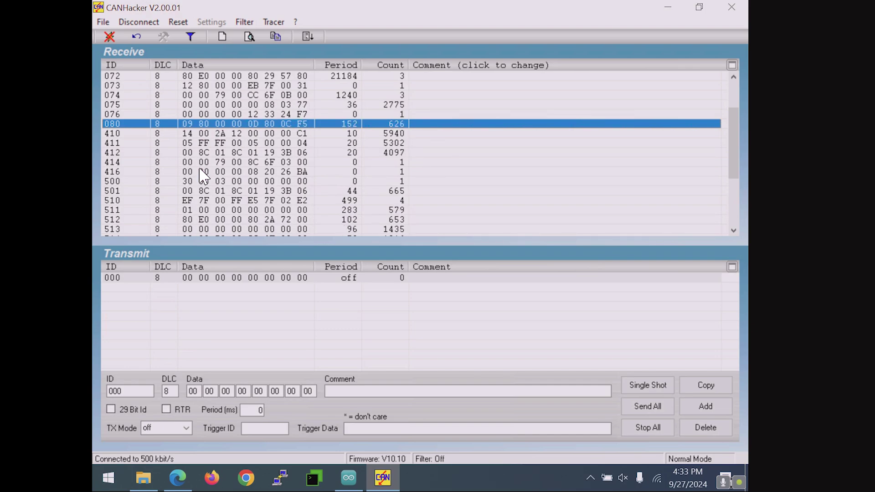
Examine the changing data bytes of the messages with IDs 600 and 601 in the Receive list
scroll(251, 200, down, 4)
click(238, 181)
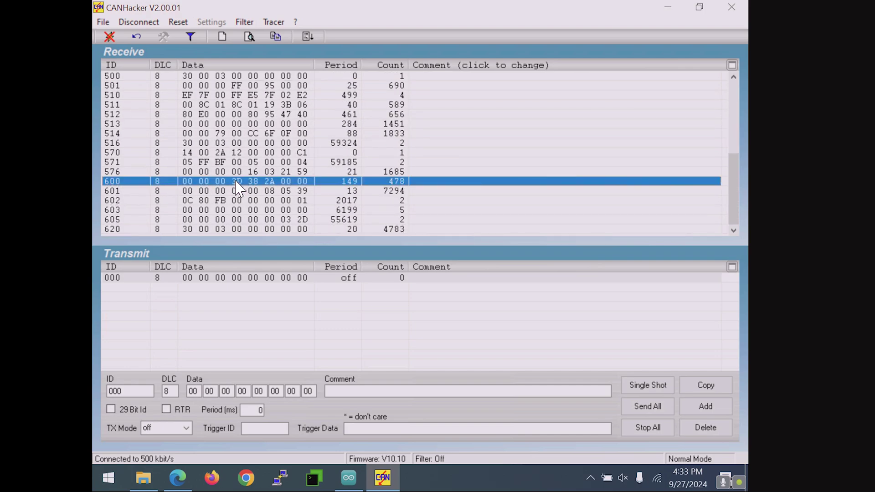
click(233, 191)
click(246, 181)
click(249, 189)
click(254, 182)
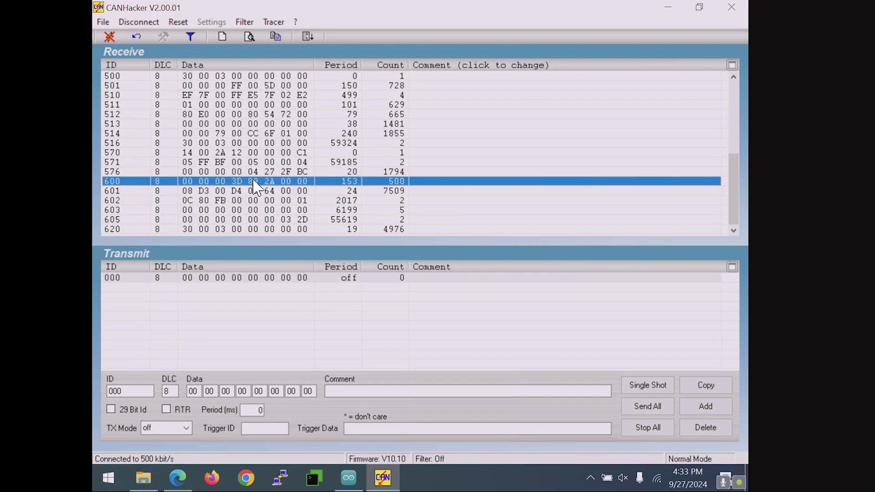
Copy the received message with ID 074 into the Transmit list
scroll(250, 173, up, 8)
click(247, 152)
scroll(250, 157, down, 6)
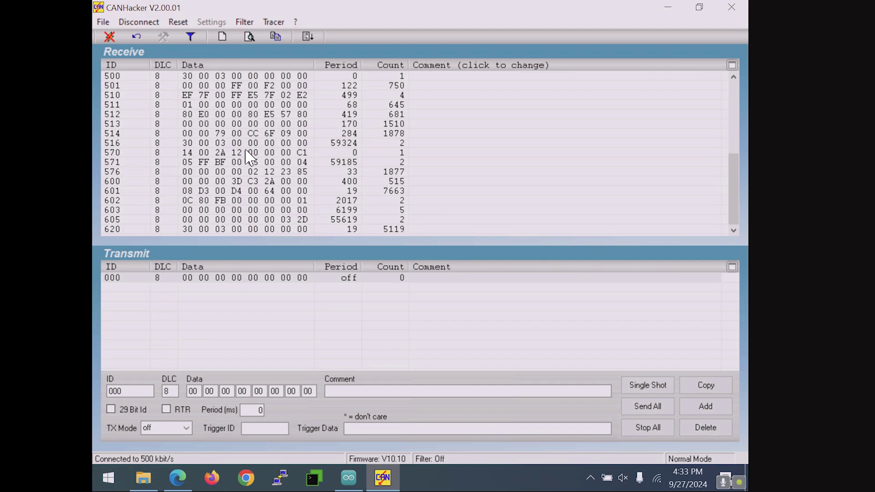
scroll(246, 157, up, 6)
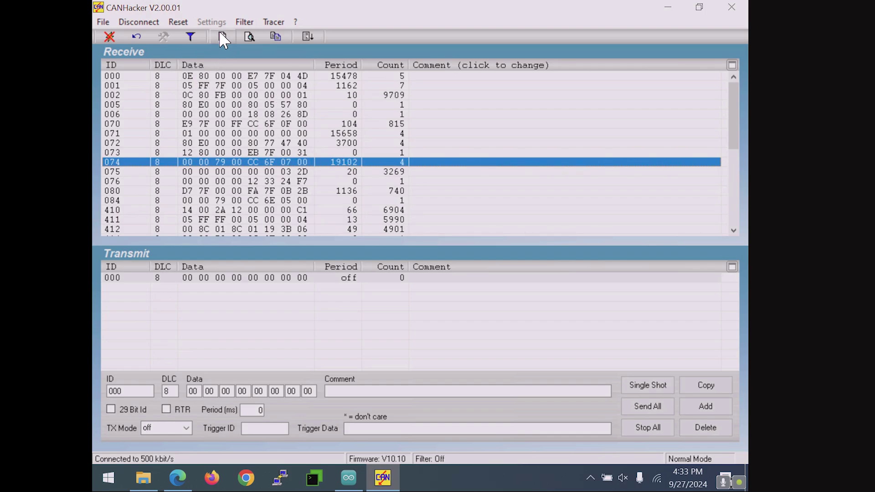
click(271, 36)
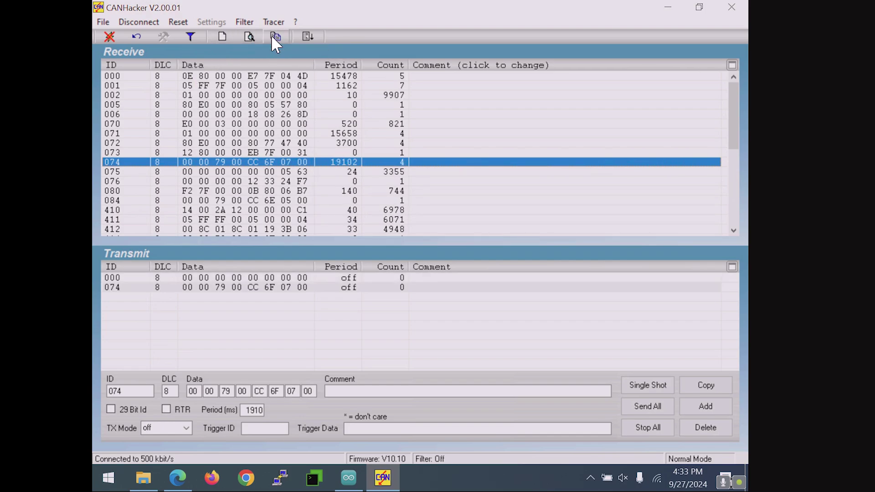
Switch from the monitor to the tracer, record the incoming CAN messages for several seconds and stop the recording
click(302, 38)
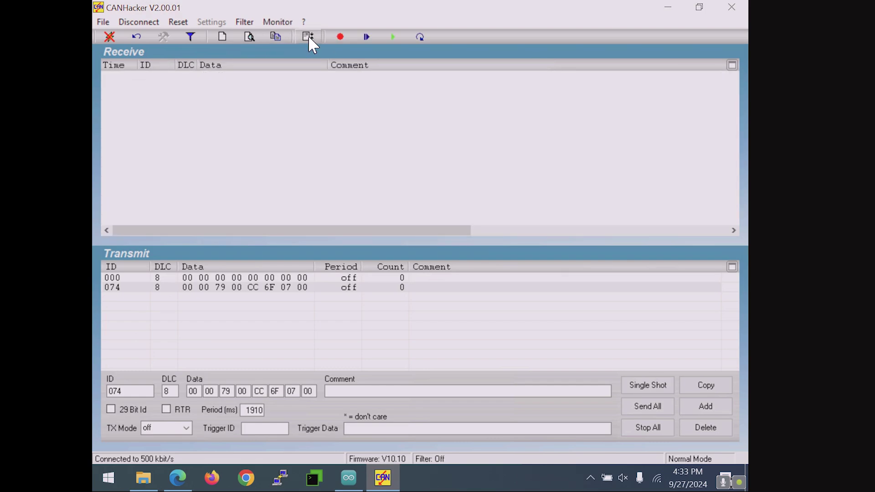
click(341, 37)
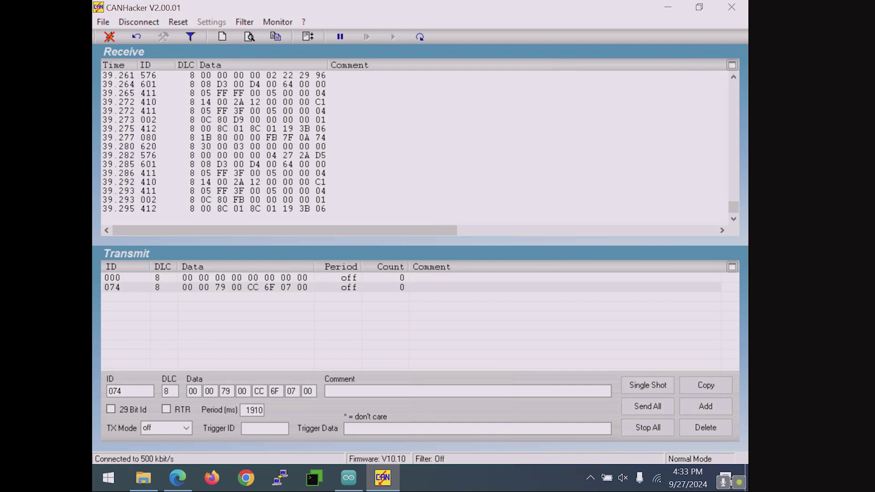
click(339, 35)
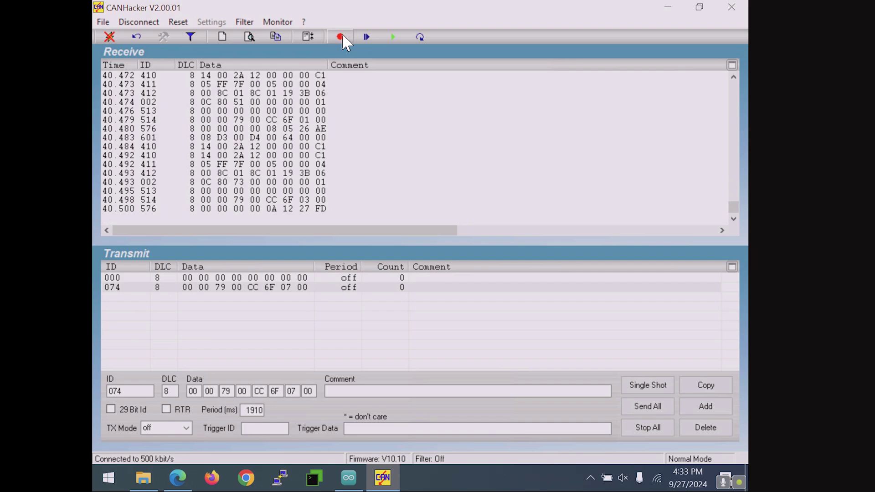
Save the recorded trace in the Documents folder as a .trc file named trace
click(104, 23)
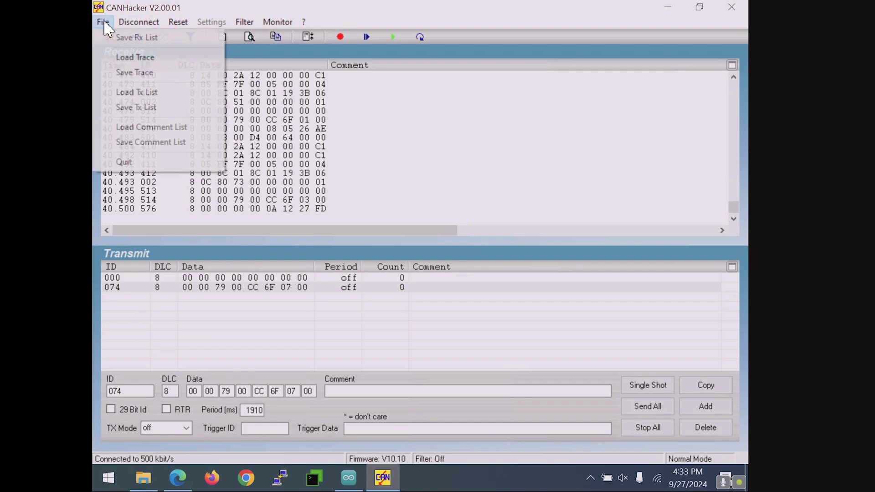
click(122, 74)
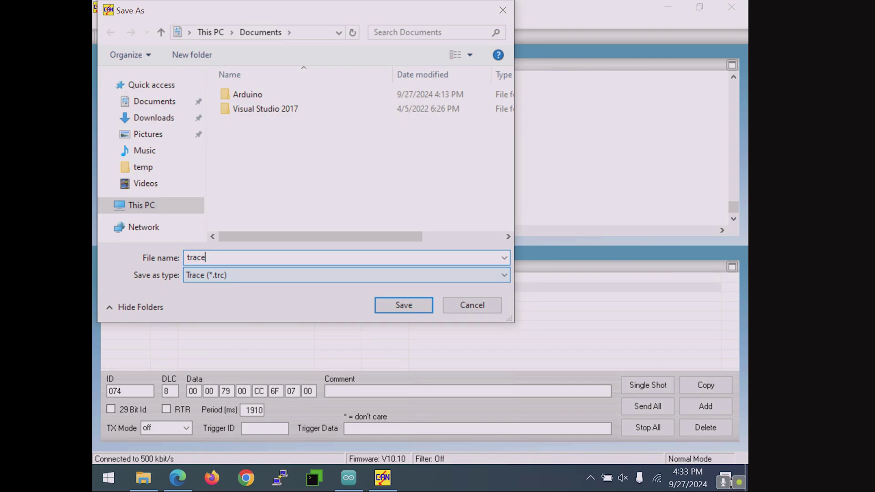
text(trace)
key(Return)
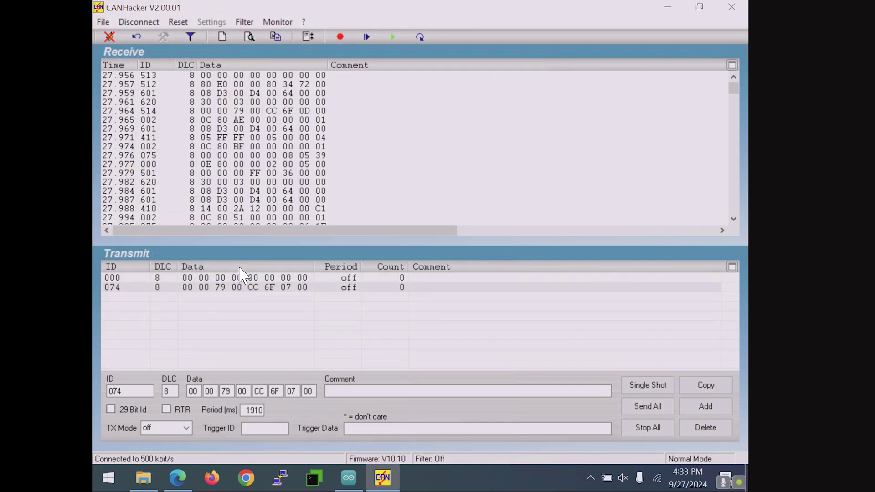
Switch to File Explorer, go to the Documents folder and open the saved trace file with Notepad
click(143, 477)
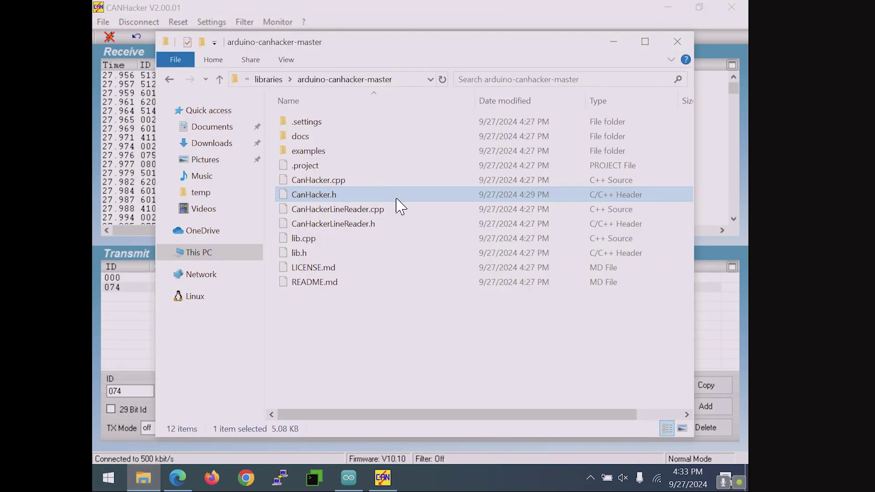
click(223, 130)
right_click(310, 152)
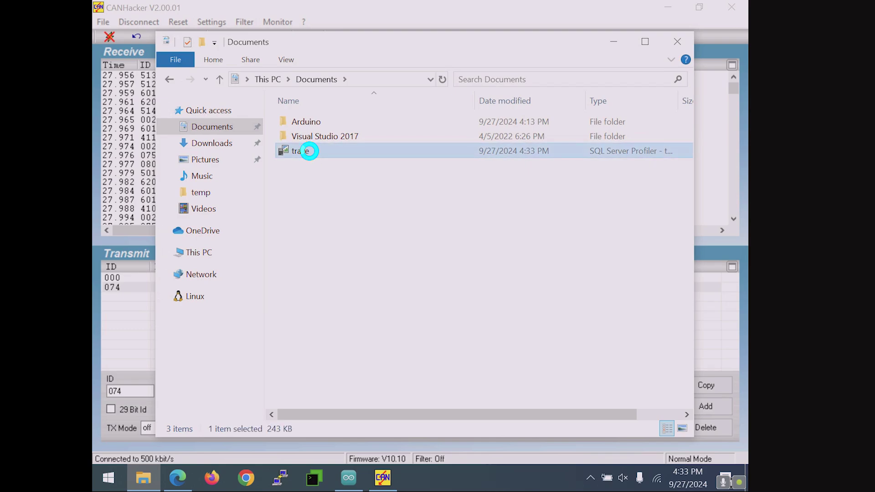
click(428, 234)
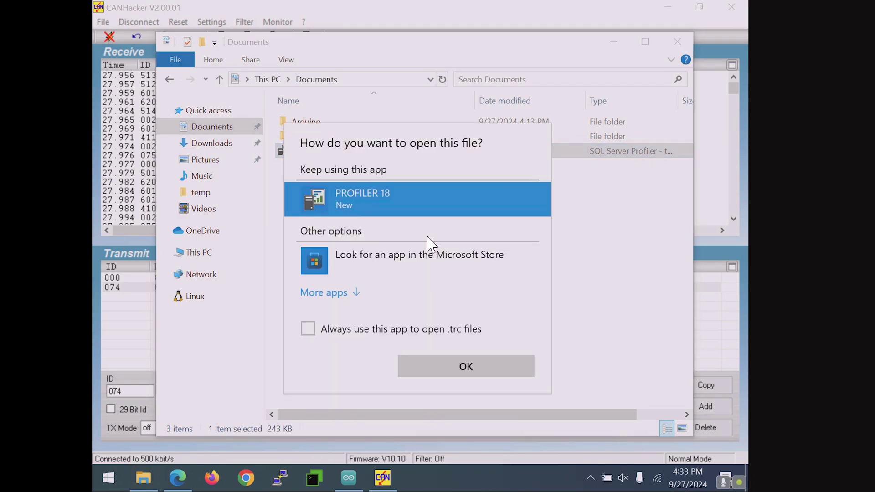
click(342, 294)
scroll(353, 364, down, 5)
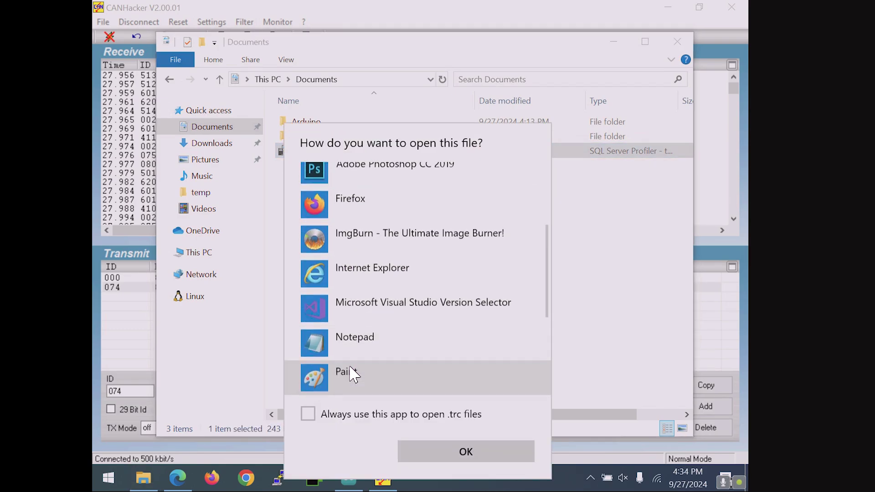
double_click(362, 315)
click(462, 238)
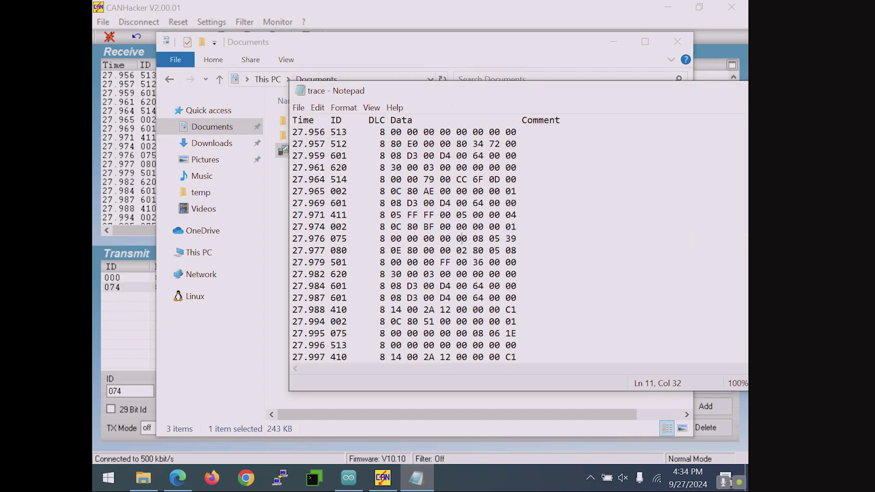
Look through the recorded times, IDs and data in the trace file, then close Notepad
scroll(462, 238, down, 20)
scroll(462, 239, down, 10)
scroll(461, 239, up, 20)
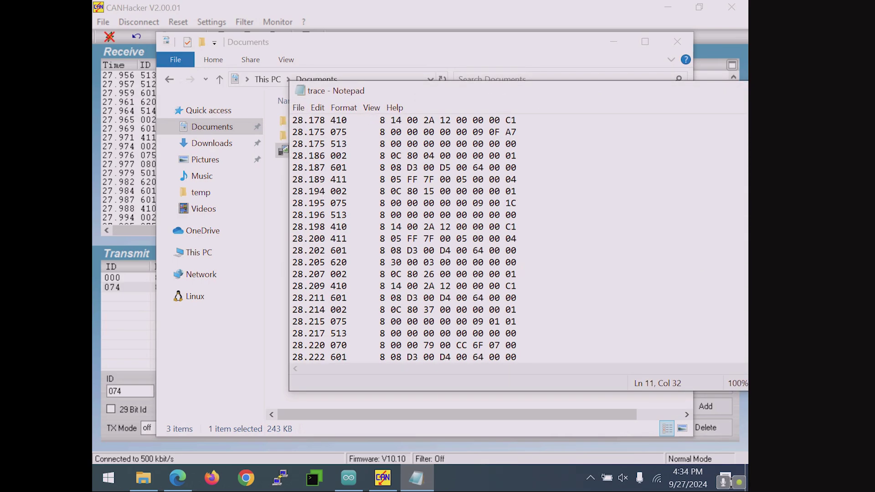
drag(470, 89, 304, 73)
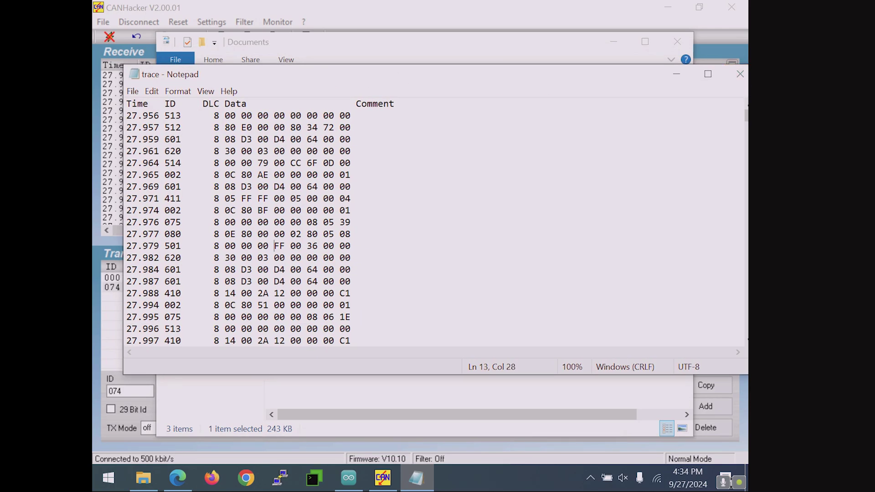
click(739, 73)
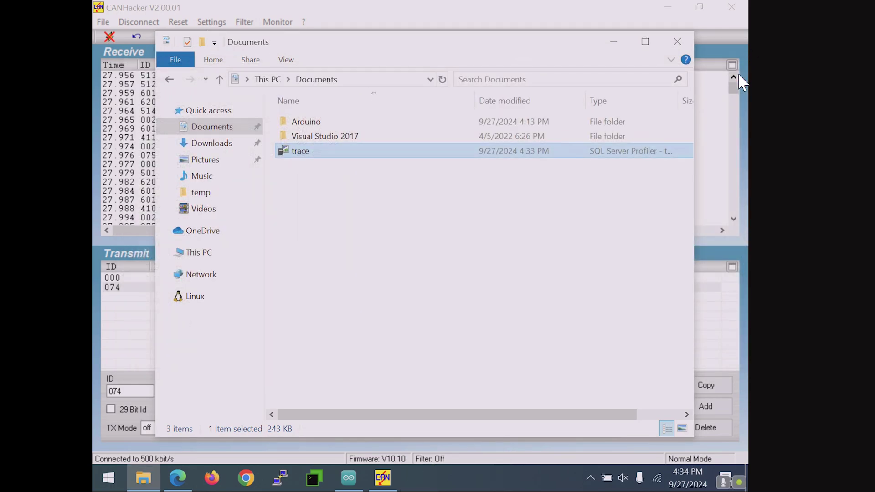
Return to CANHacker's monitor view and save the Rx list in Documents as a text file named trace1
click(378, 16)
click(307, 37)
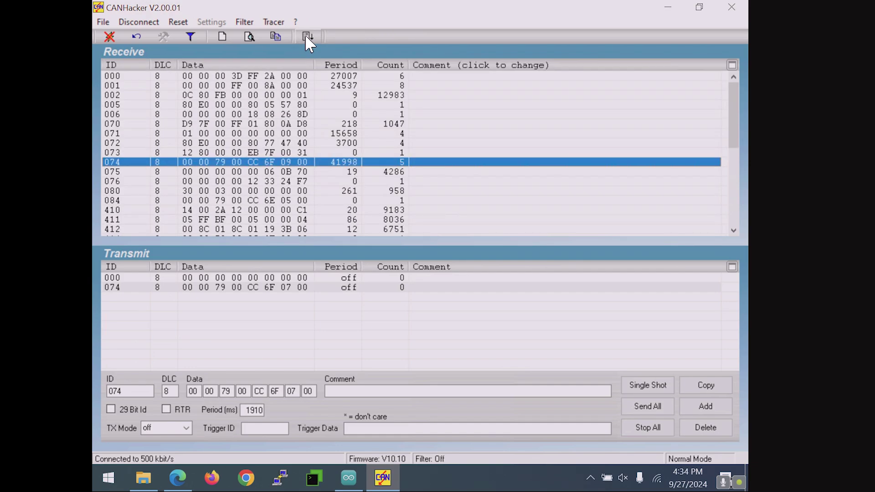
click(103, 22)
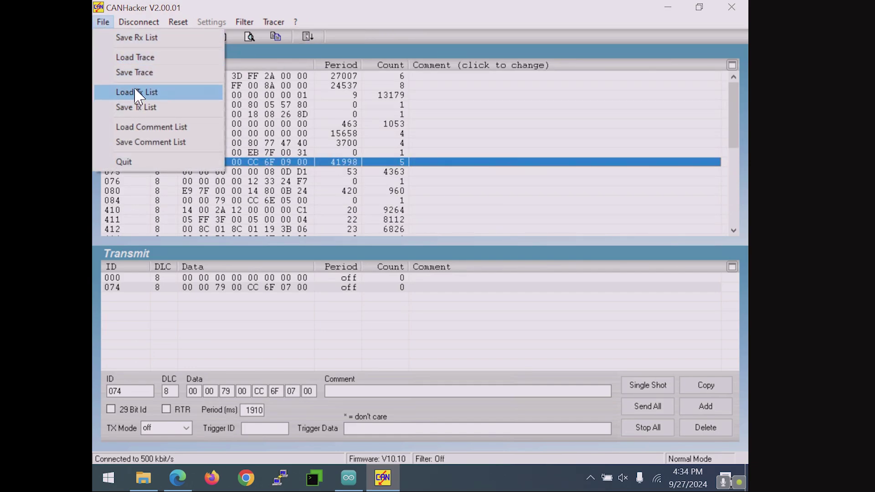
click(155, 39)
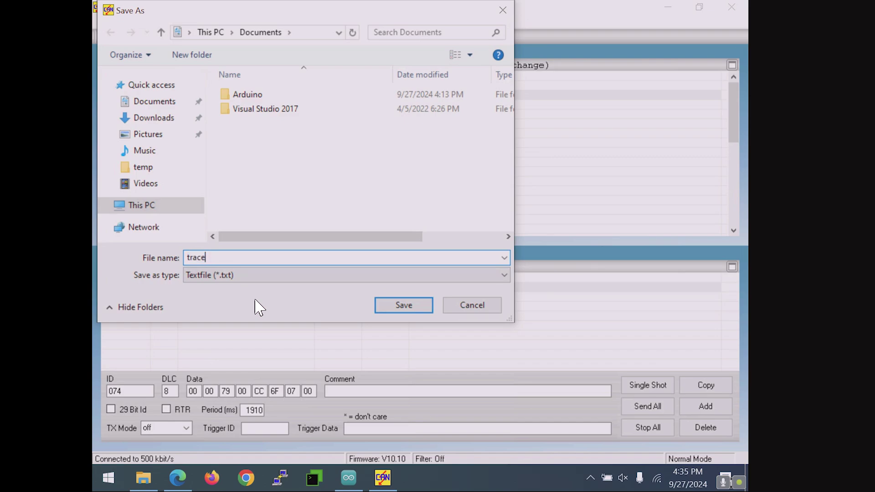
click(396, 312)
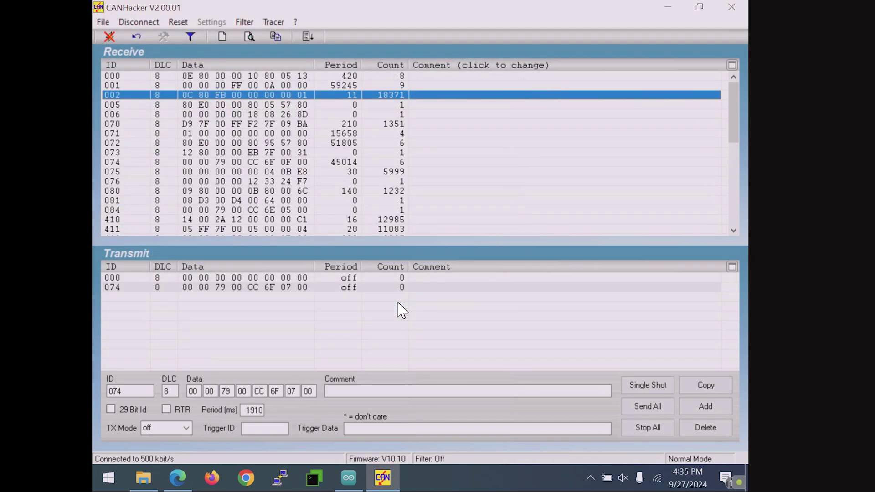
Switch to File Explorer, open the trace1 text file, review the saved Rx list, and close Notepad and File Explorer
key(alt+Tab)
double_click(315, 168)
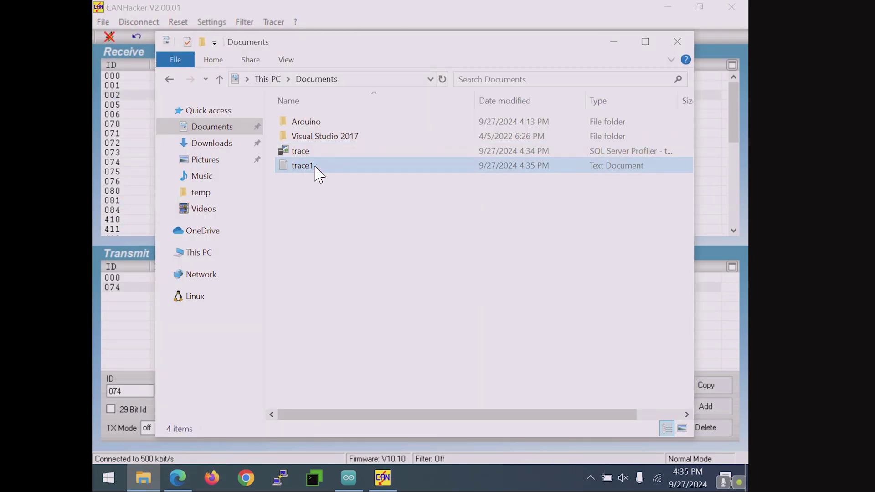
scroll(435, 223, down, 8)
scroll(435, 223, up, 8)
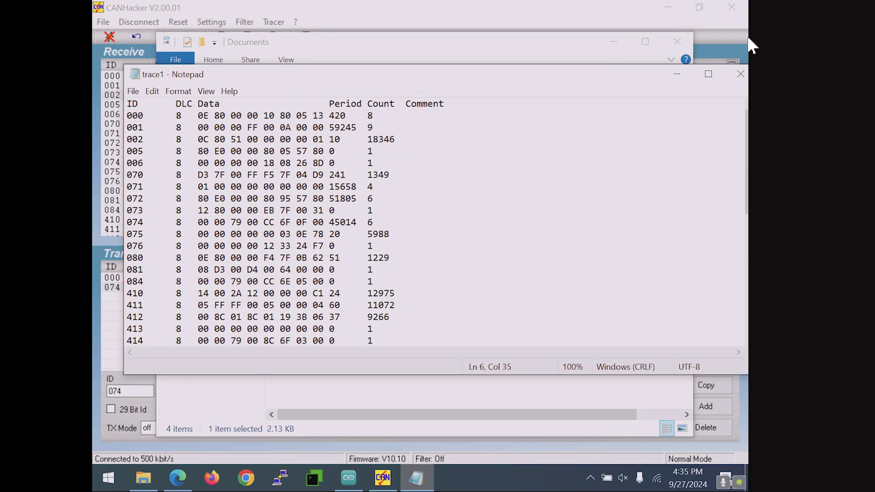
click(741, 74)
click(677, 41)
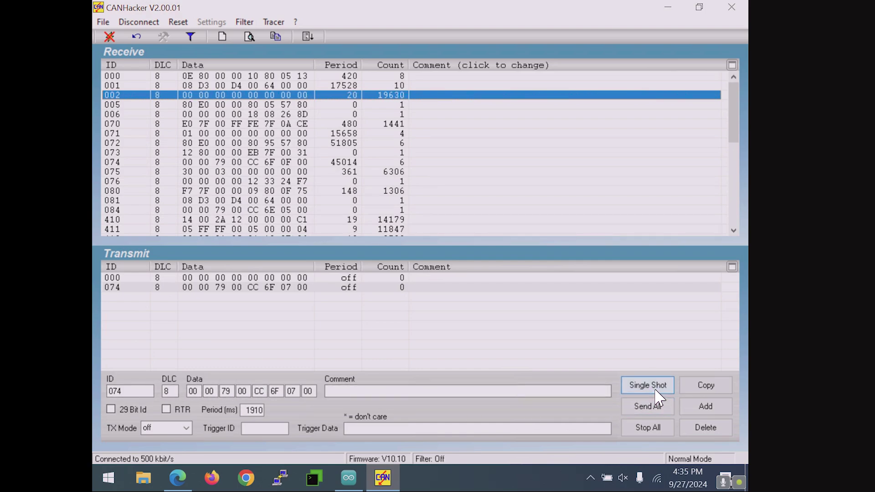
Inspect the messages with IDs 000 and 074 in the Transmit list, leaving the 000 message selected
click(250, 279)
click(254, 287)
click(262, 279)
click(263, 285)
click(264, 279)
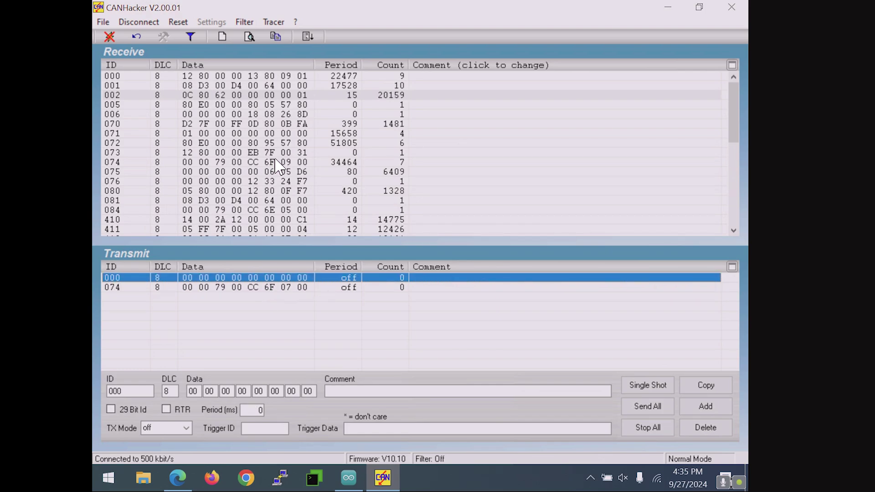
Examine the live data, periods and counts of the messages across the whole Receive list
scroll(279, 167, down, 10)
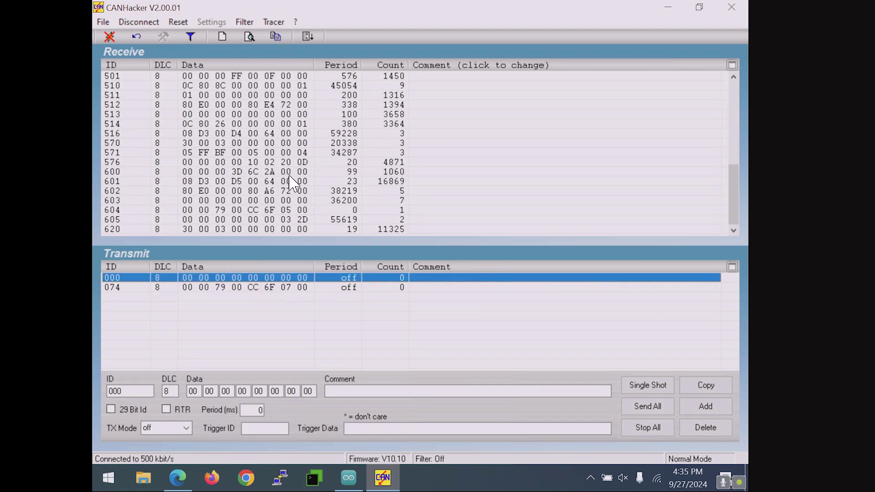
scroll(205, 145, up, 10)
scroll(206, 145, down, 10)
scroll(205, 145, up, 10)
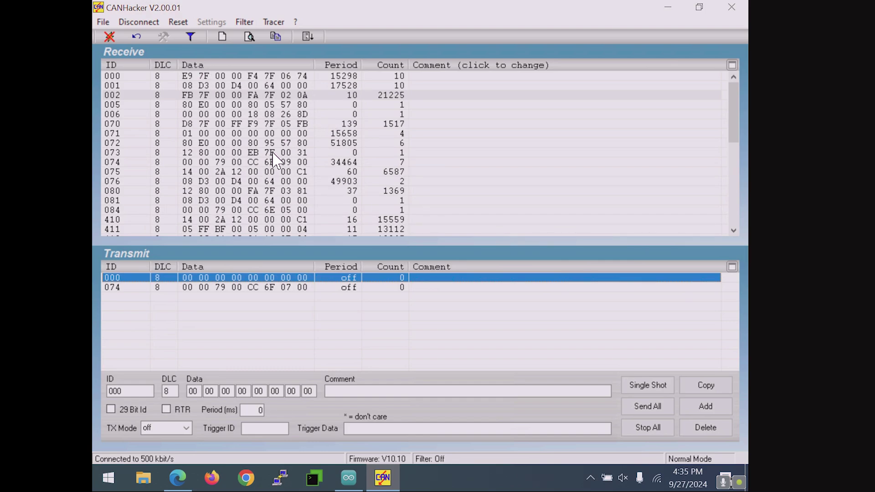
scroll(261, 198, down, 8)
scroll(261, 198, up, 8)
scroll(261, 199, down, 8)
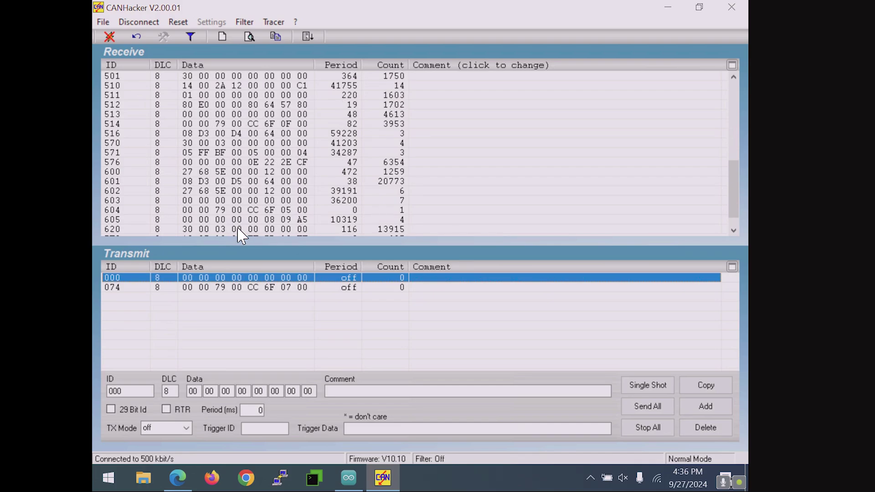
Examine and compare the live data of messages 7E0 and 7E8 near the end of the Receive list, leaving 7E8 selected
scroll(193, 161, down, 1)
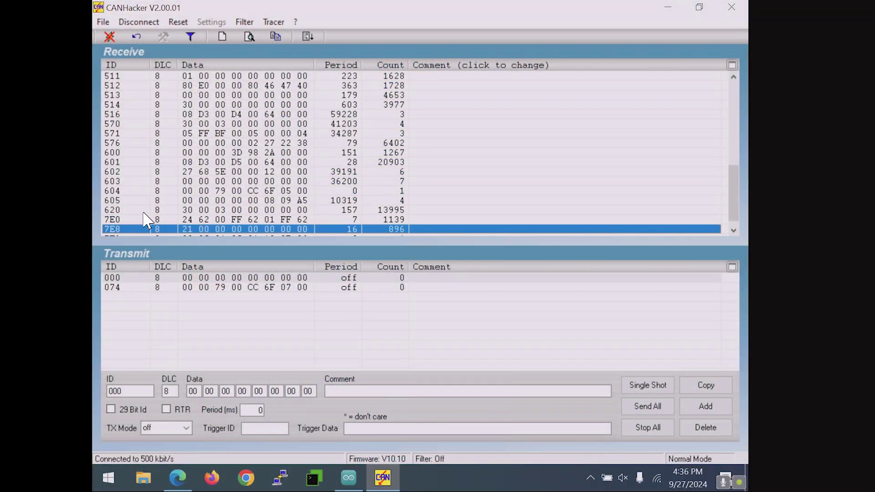
scroll(126, 218, down, 1)
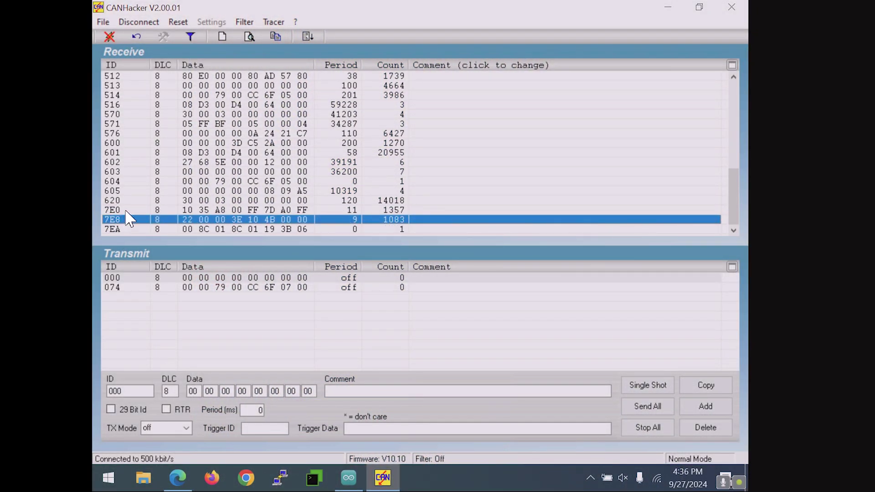
click(136, 219)
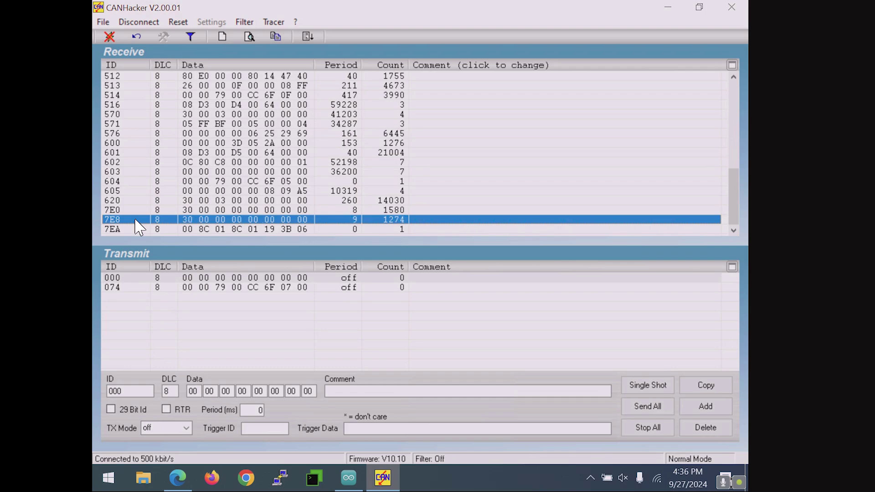
click(115, 212)
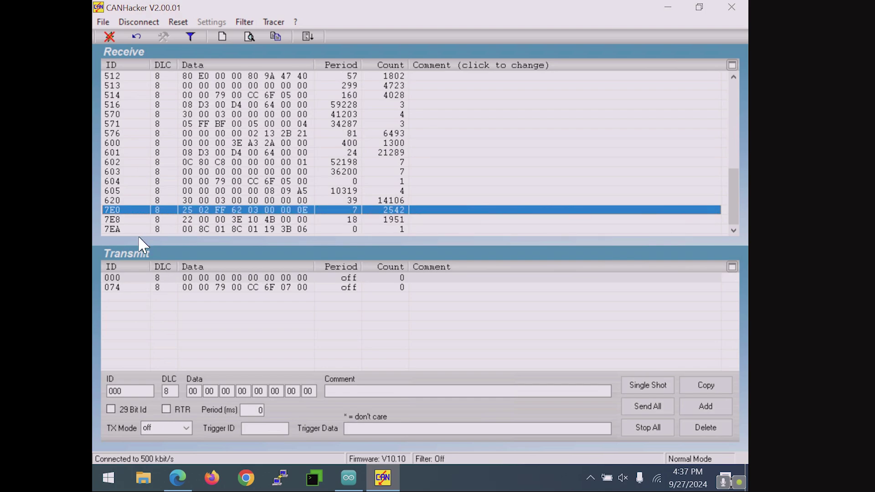
click(117, 221)
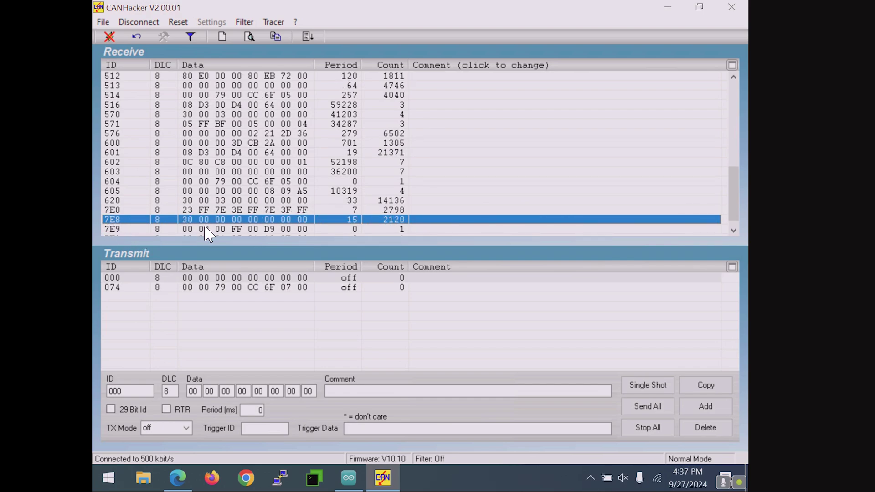
click(116, 212)
click(125, 218)
click(125, 212)
click(128, 219)
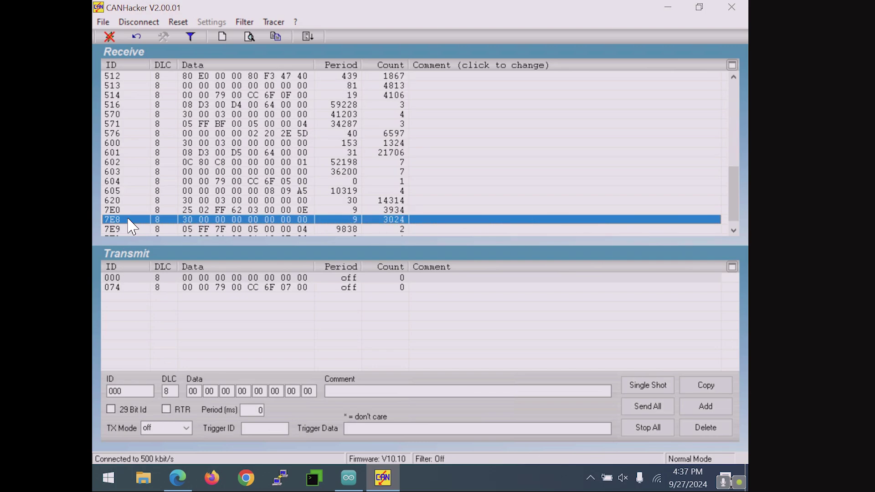
click(128, 211)
click(125, 219)
click(128, 210)
click(129, 219)
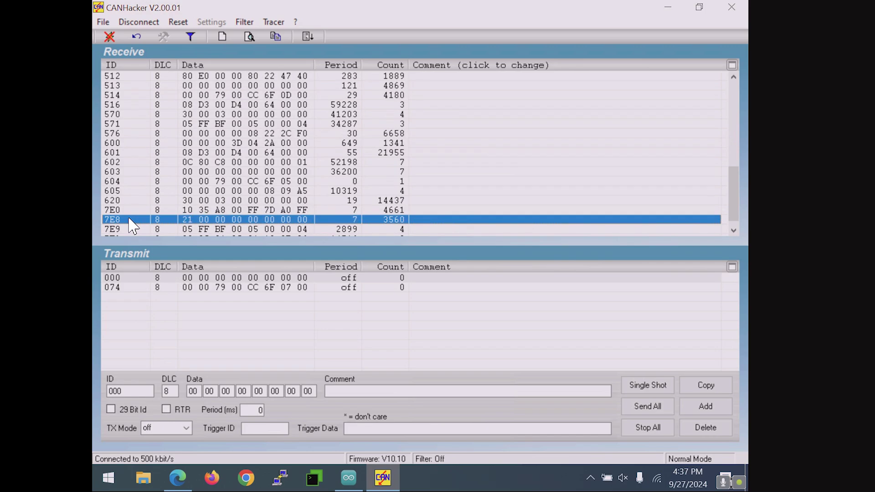
click(129, 211)
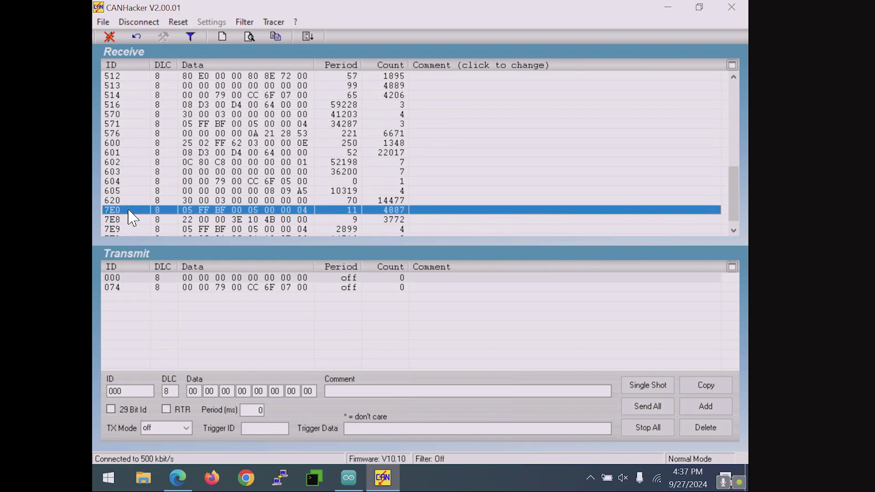
click(128, 219)
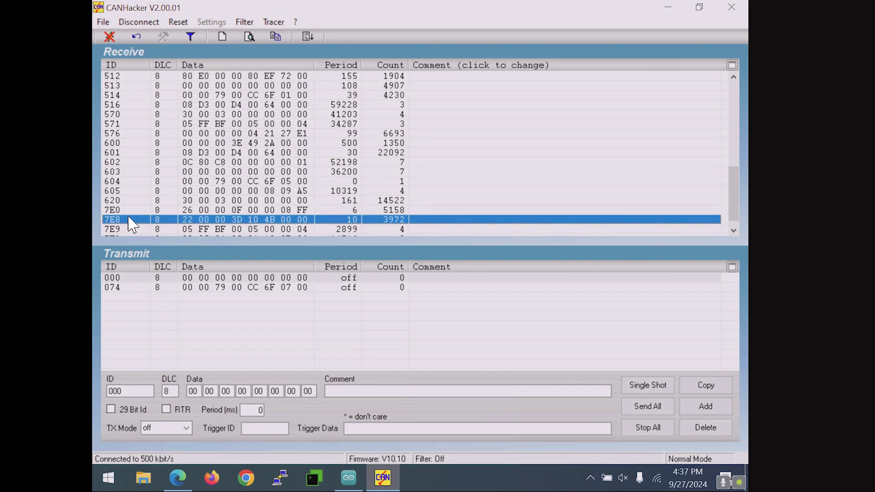